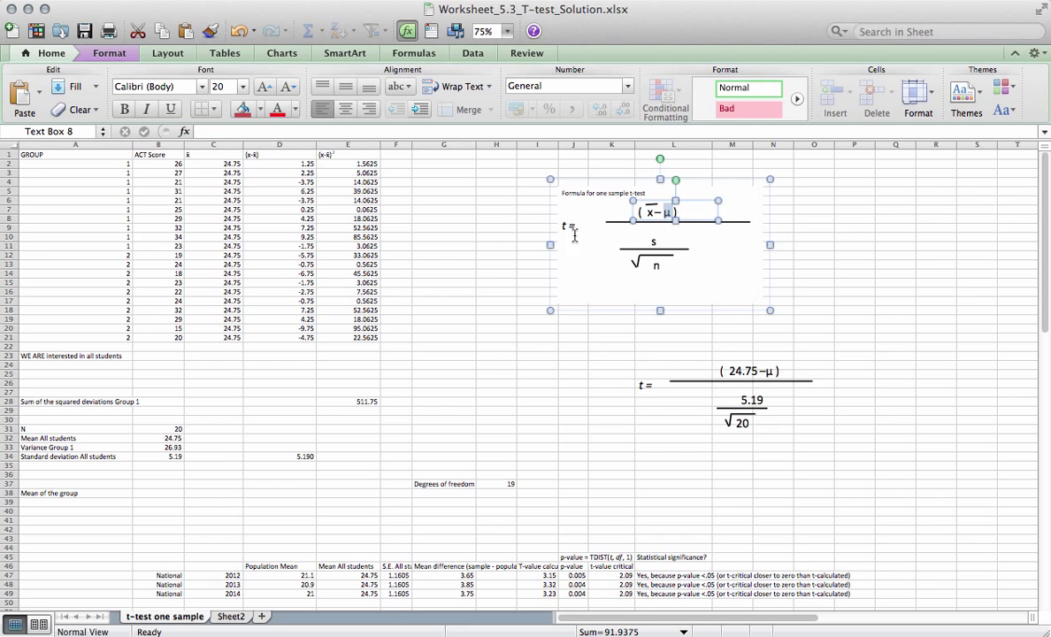
Examine the s, n and x̄ terms in the one-sample t-test formula box.
left_click(651, 243)
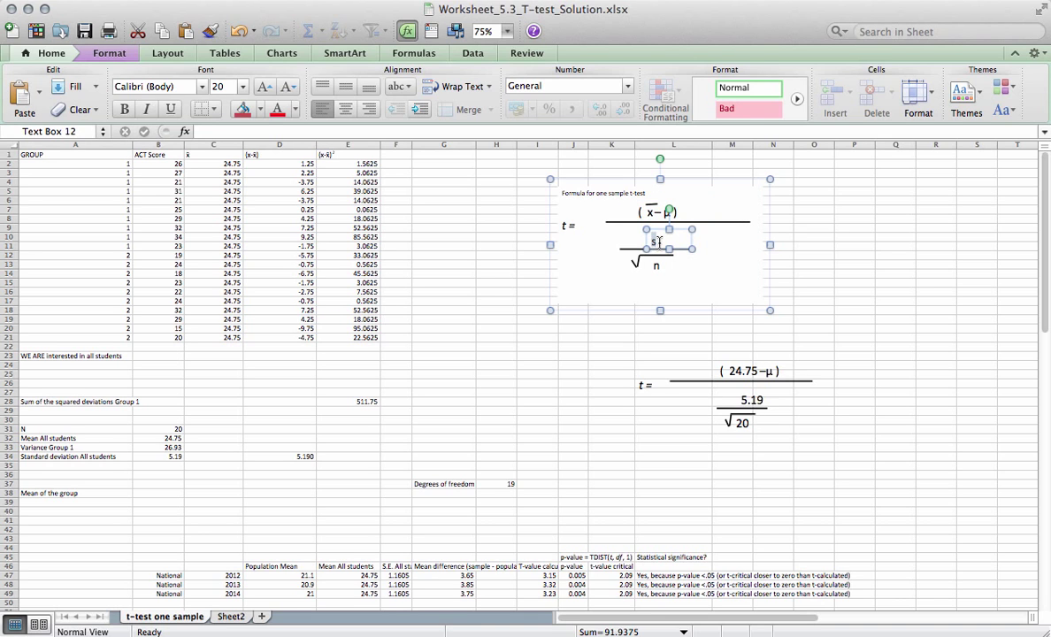
left_click(650, 268)
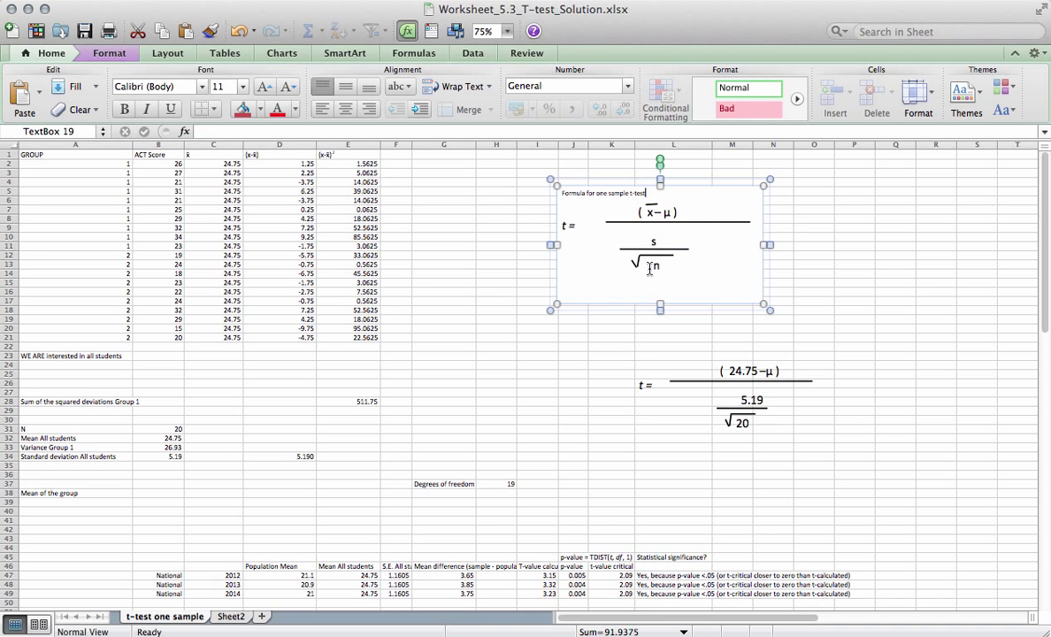
left_click(655, 265)
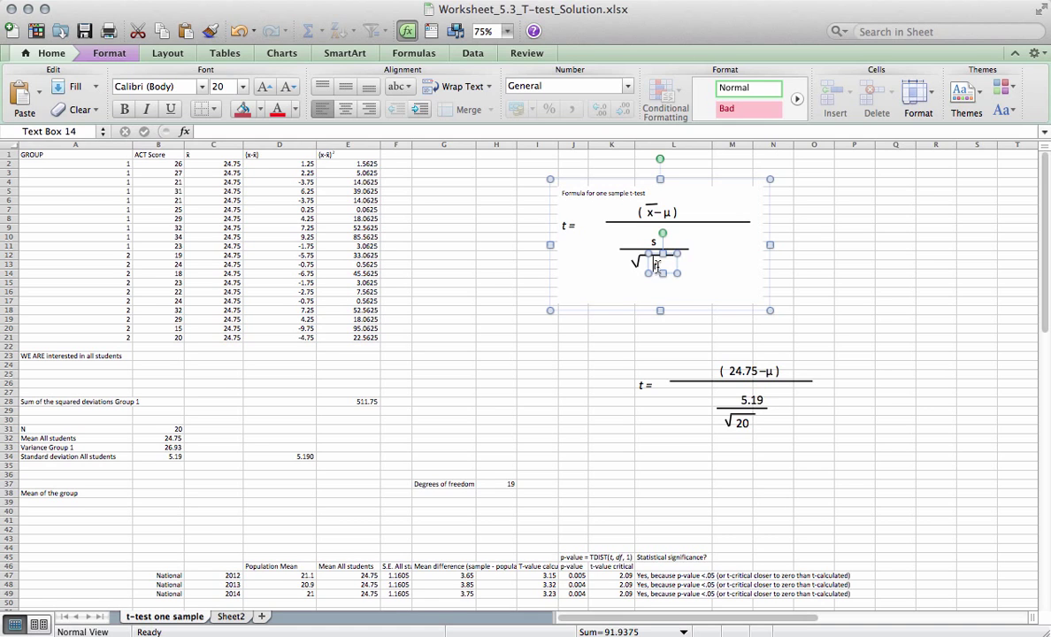
left_click_drag(655, 265, 663, 264)
left_click(557, 235)
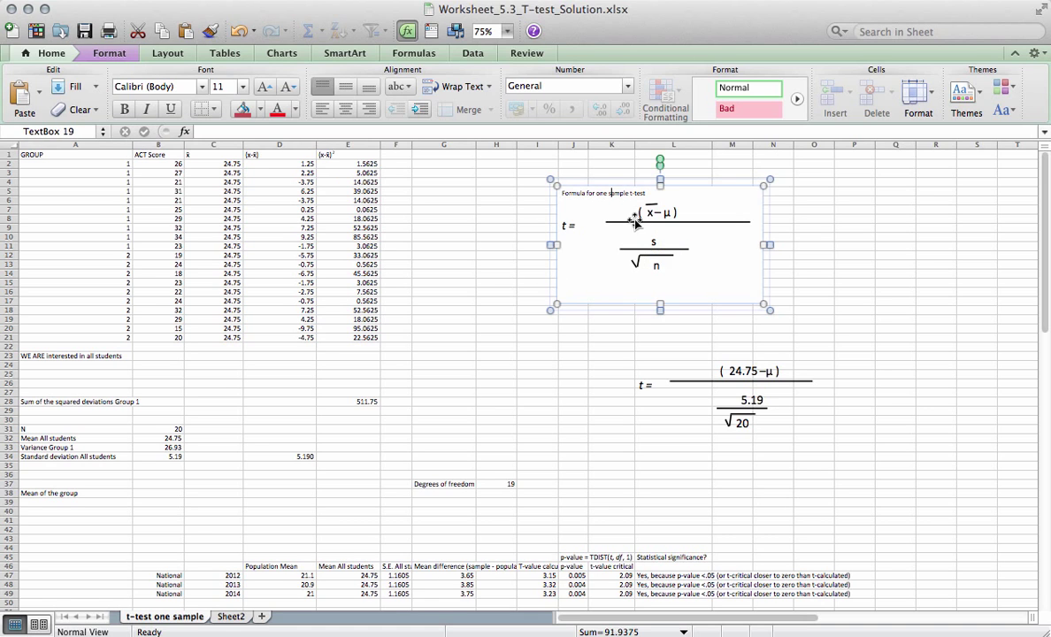
left_click(648, 212)
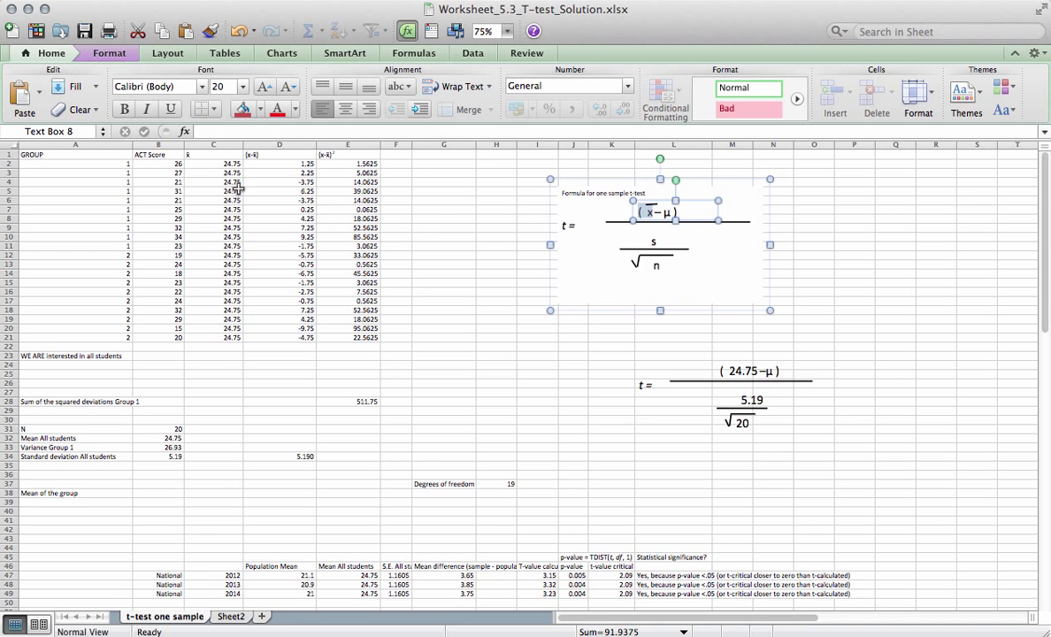
Review the ACT scores in B2:B21 and inspect the formula for the mean of all students in B32.
left_click(152, 168)
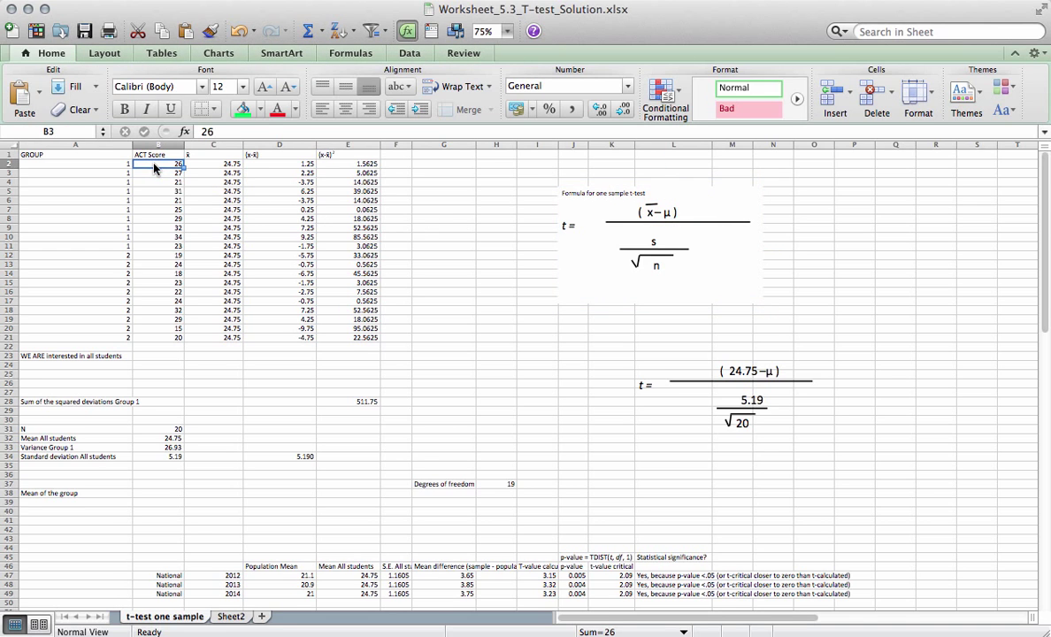
left_click_drag(145, 162, 176, 344)
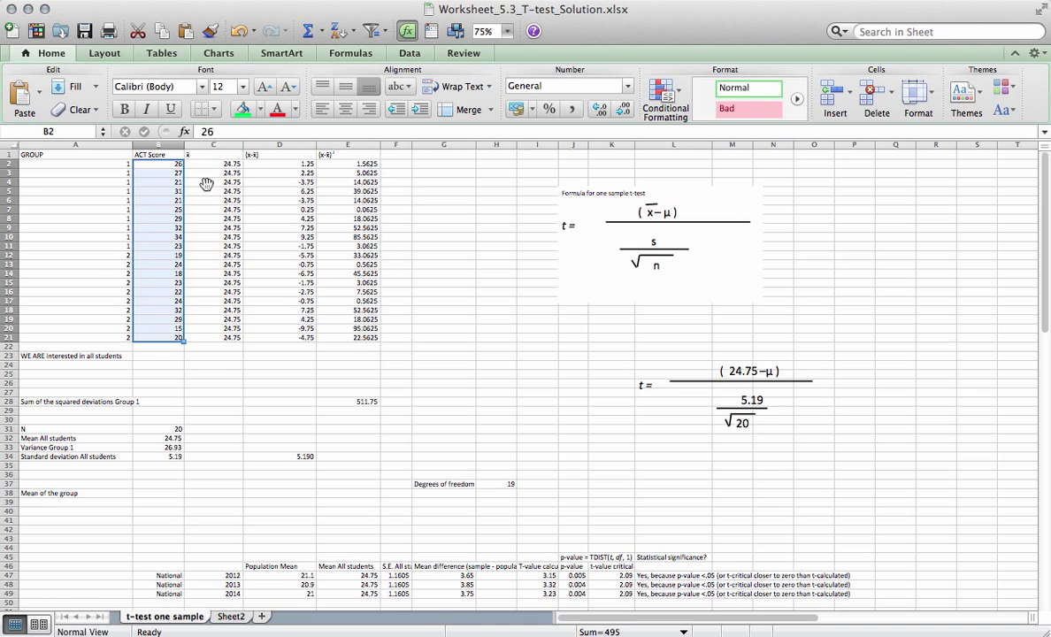
double_click(166, 437)
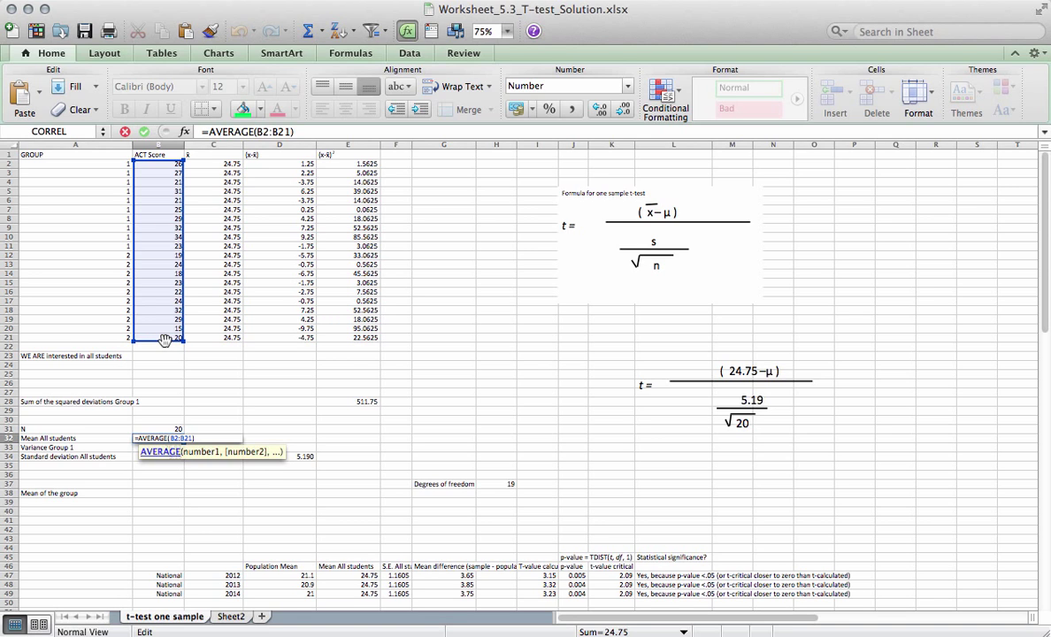
key("Return")
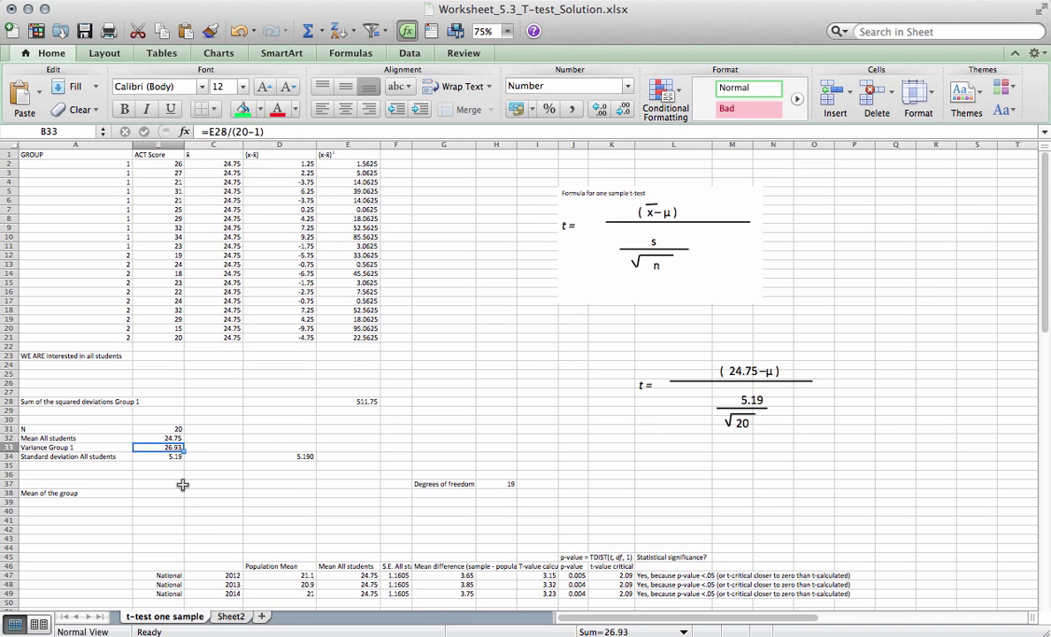
Inspect the standard deviation formula in D34 and the score range it refers to, leaving it unedited.
left_click(273, 456)
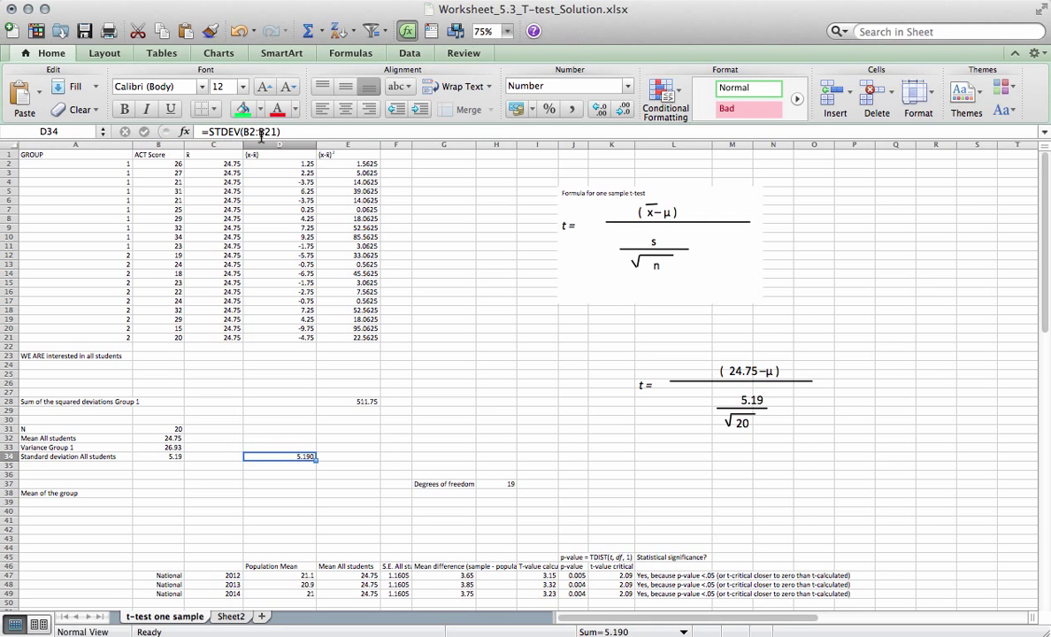
double_click(279, 456)
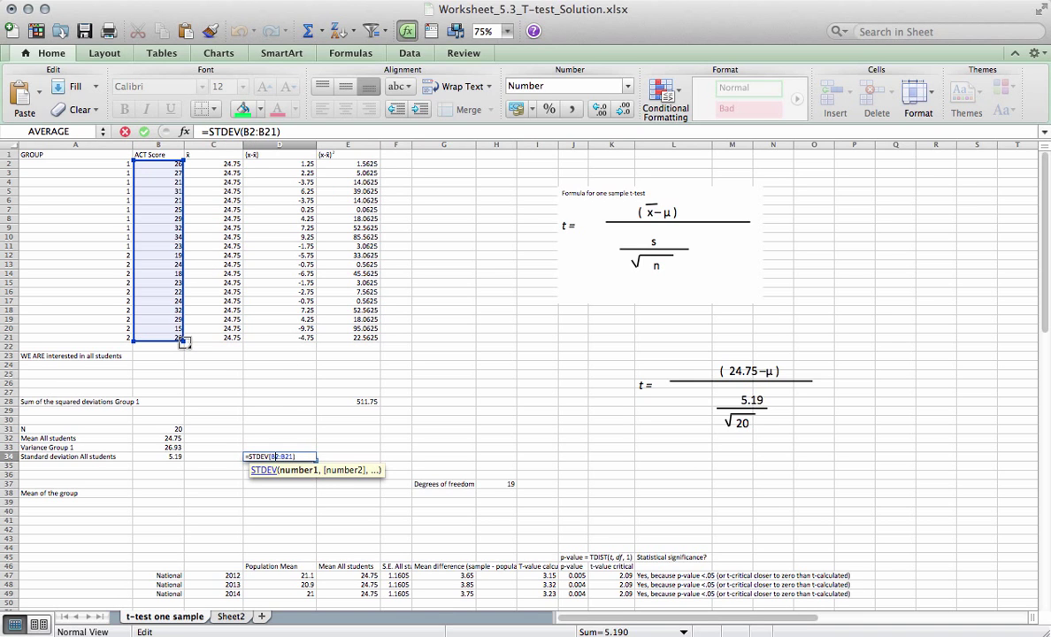
key("Escape")
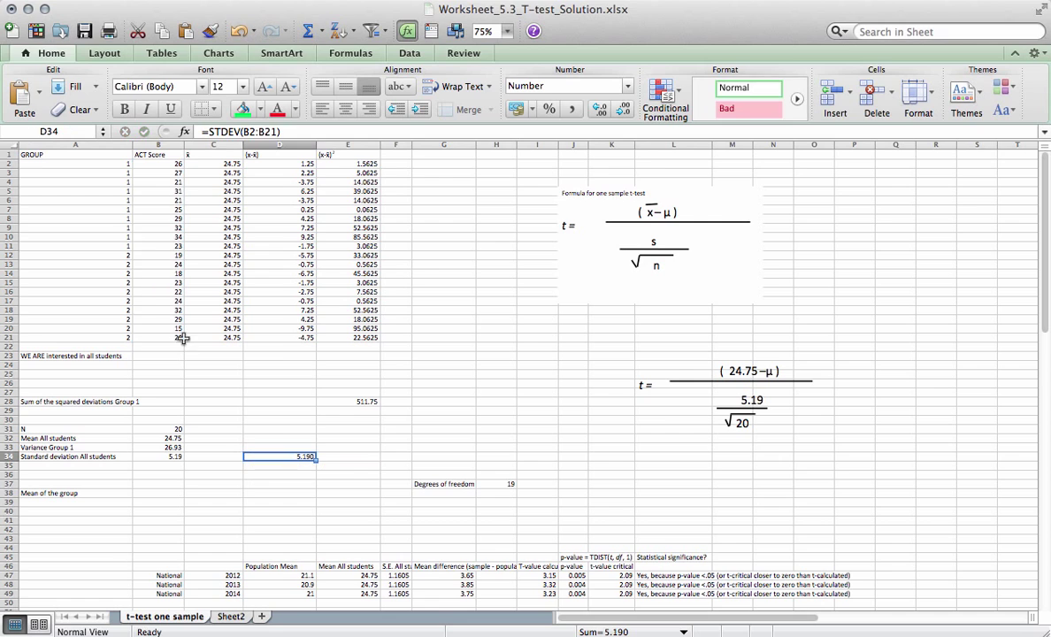
Review the manual calculation columns in C2:E21, focusing on the x̄ column in C2:C21.
left_click_drag(212, 164, 349, 340)
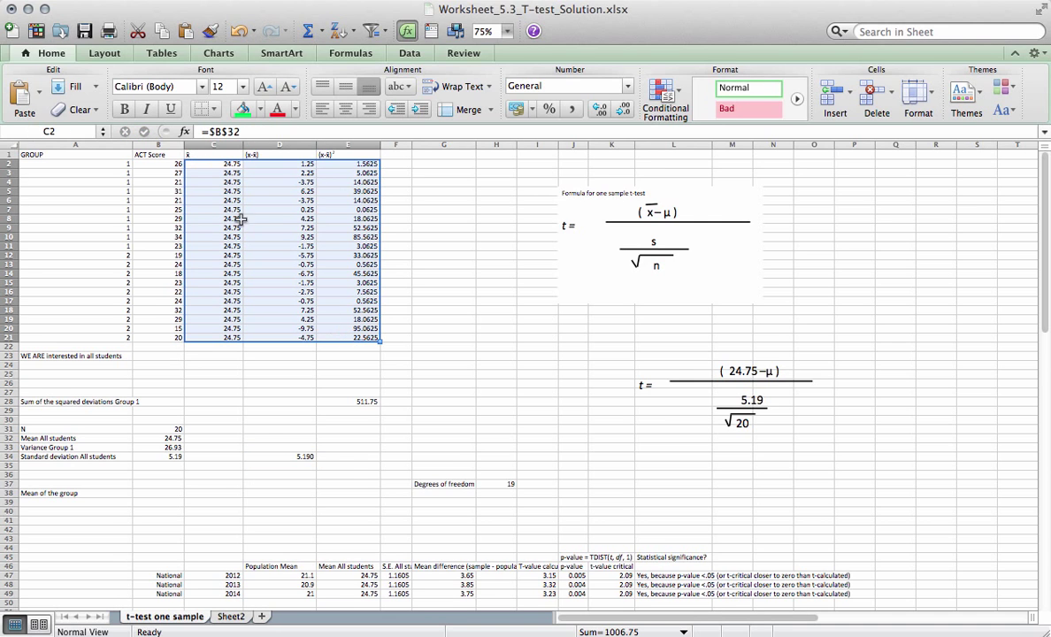
left_click(200, 165)
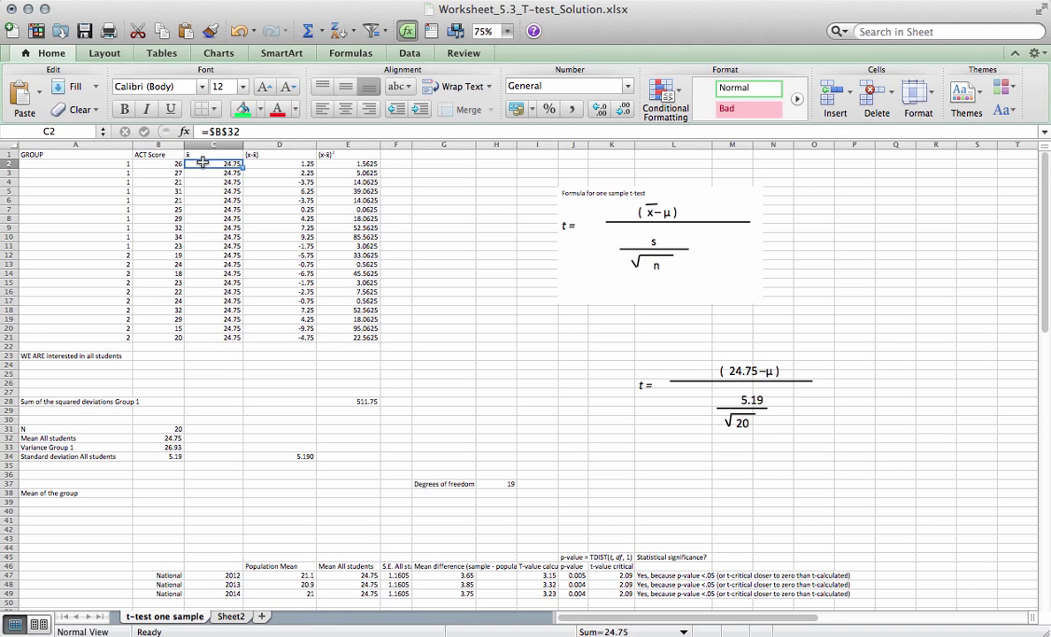
left_click_drag(202, 164, 216, 336)
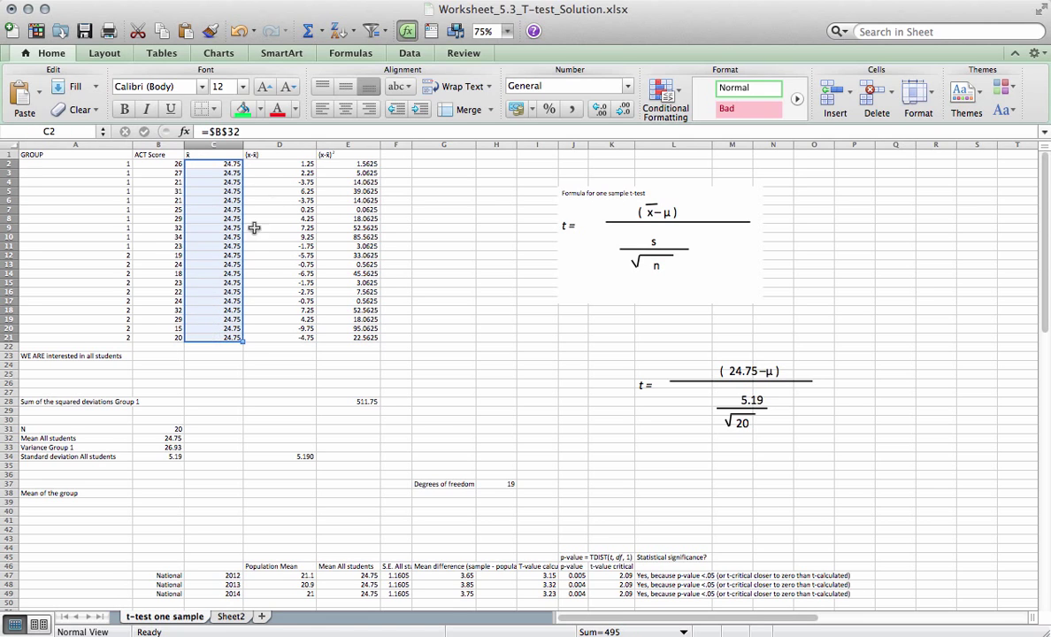
Check how the deviation in column D derives from score and mean, and how column E squares it, in rows 2 and 13.
left_click(278, 164)
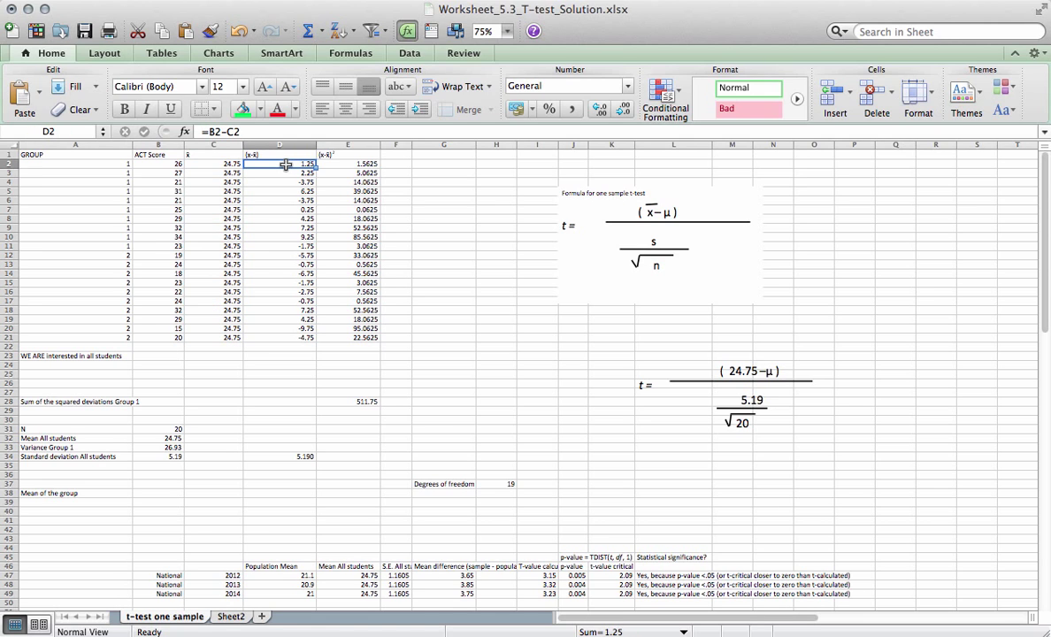
left_click(169, 163)
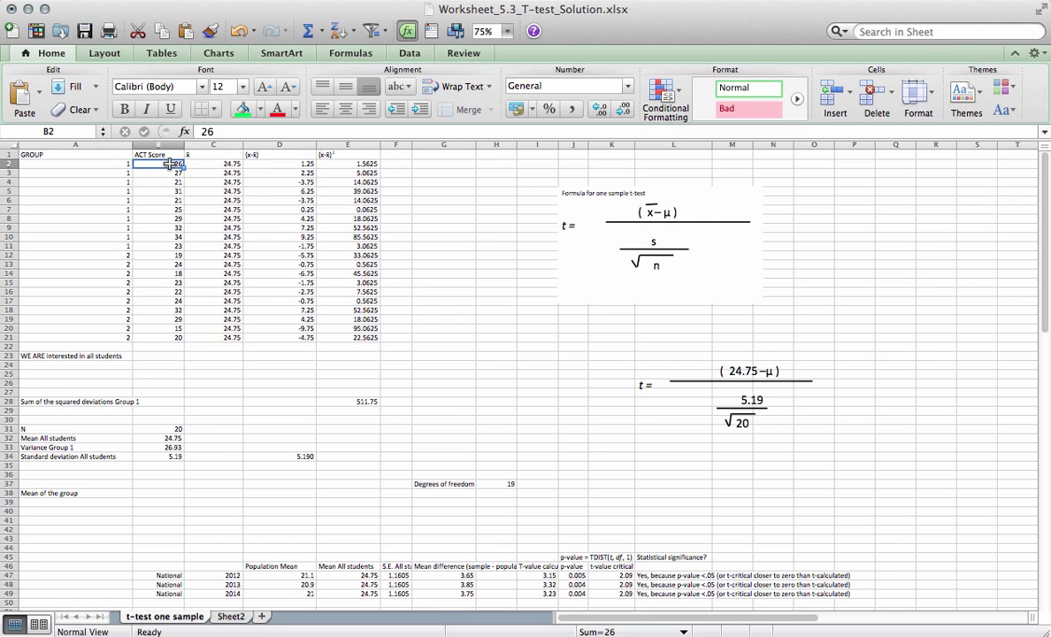
left_click(201, 163)
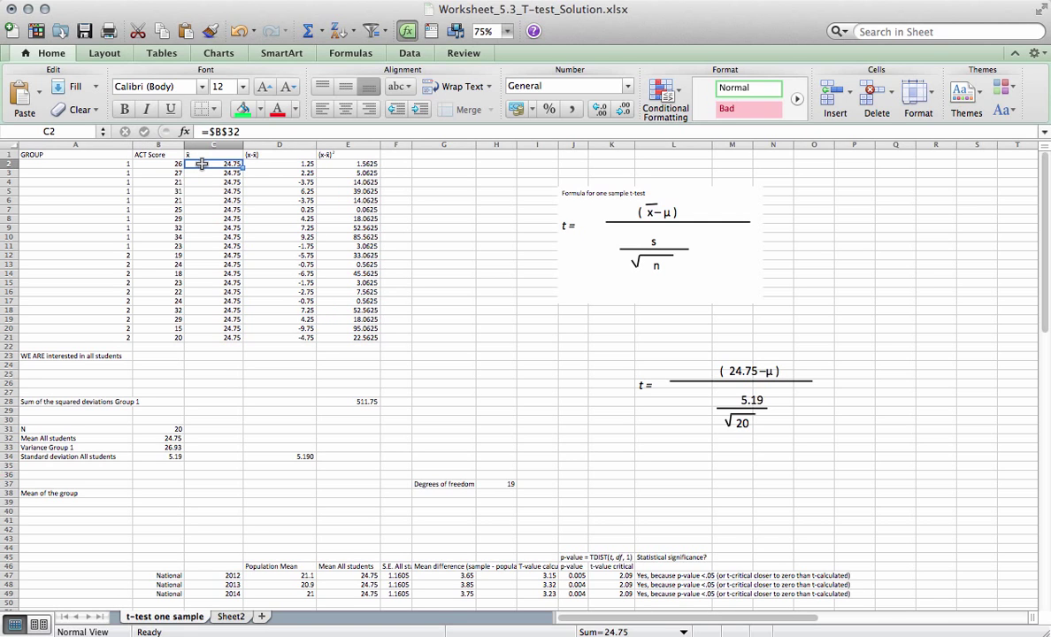
left_click(260, 165)
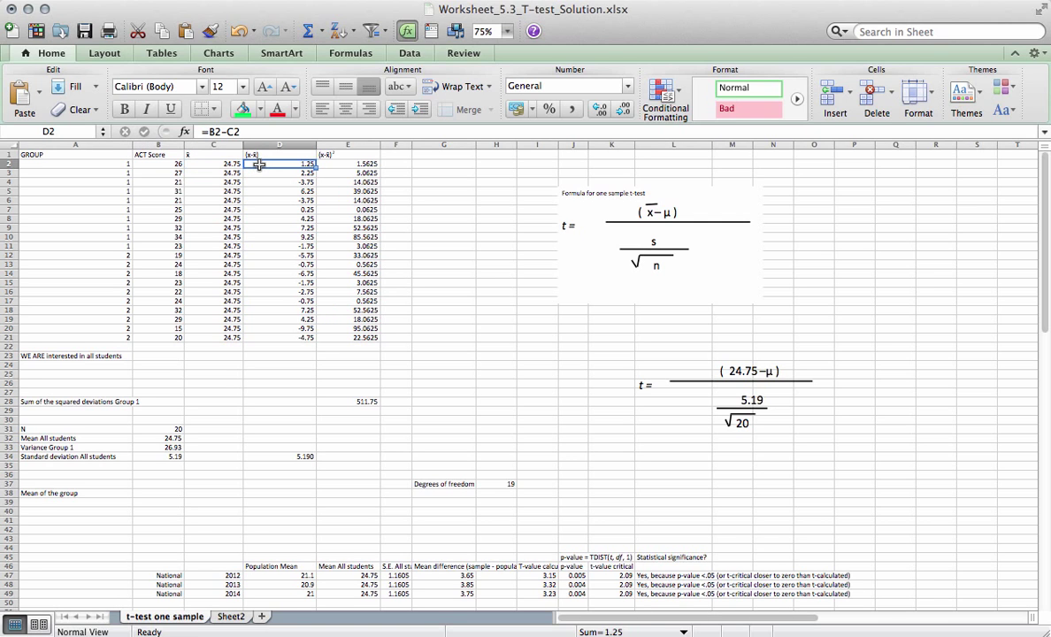
left_click(337, 165)
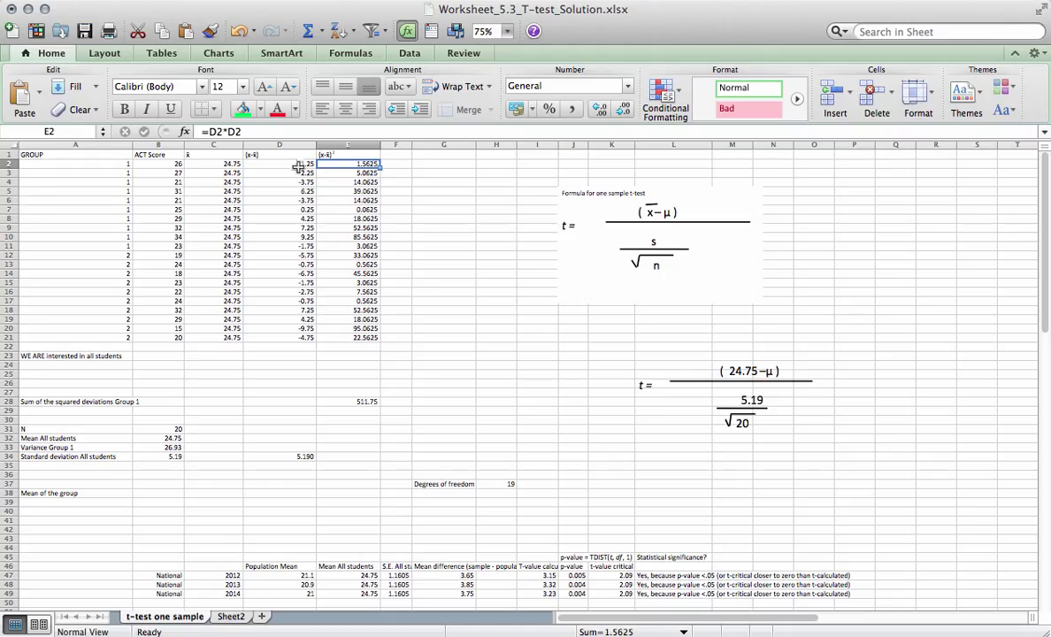
left_click(295, 164)
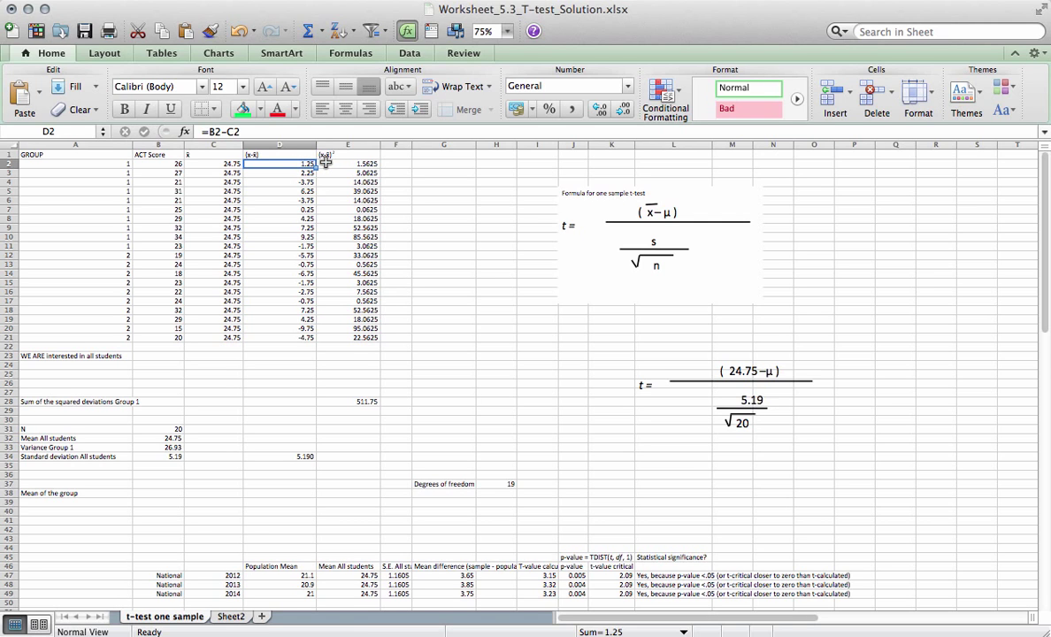
left_click(310, 266)
left_click(329, 266)
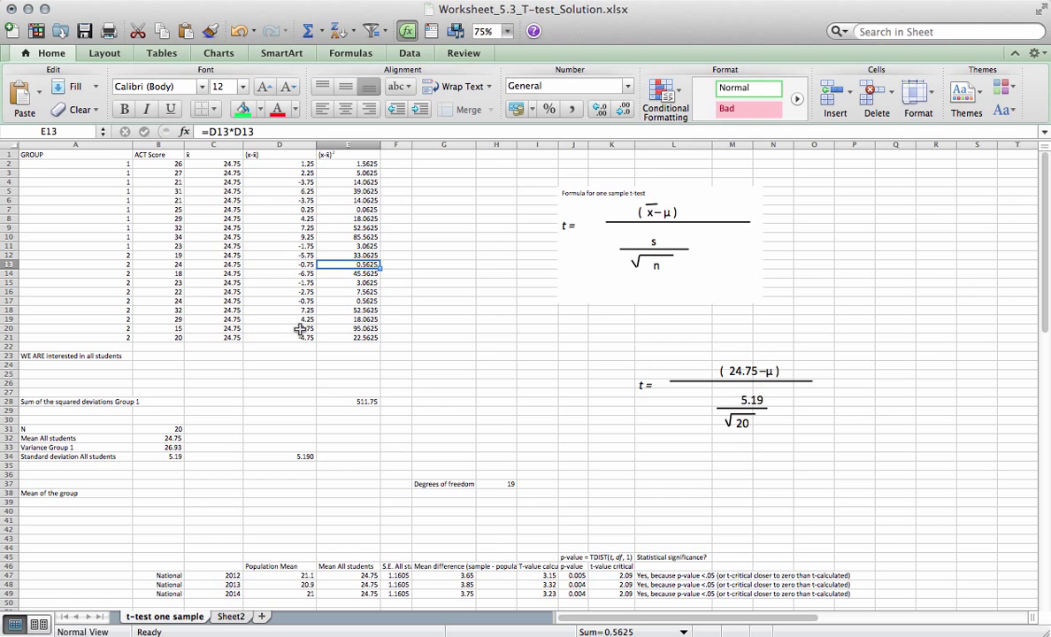
Inspect the formulas for the sum of squared deviations in E28 and the variance in B33.
left_click(337, 402)
double_click(337, 401)
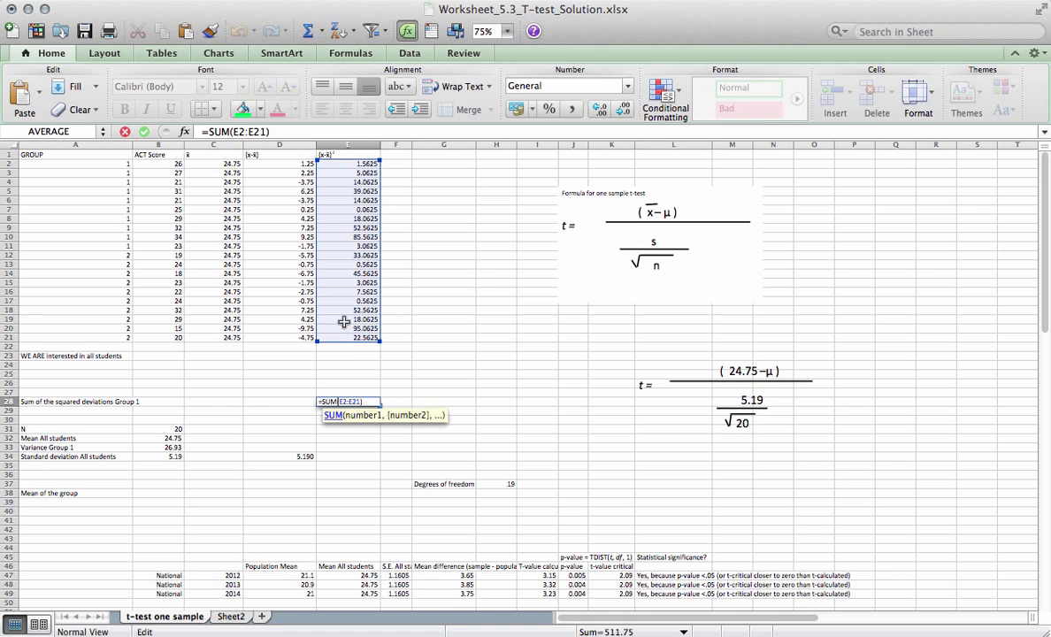
key("Return")
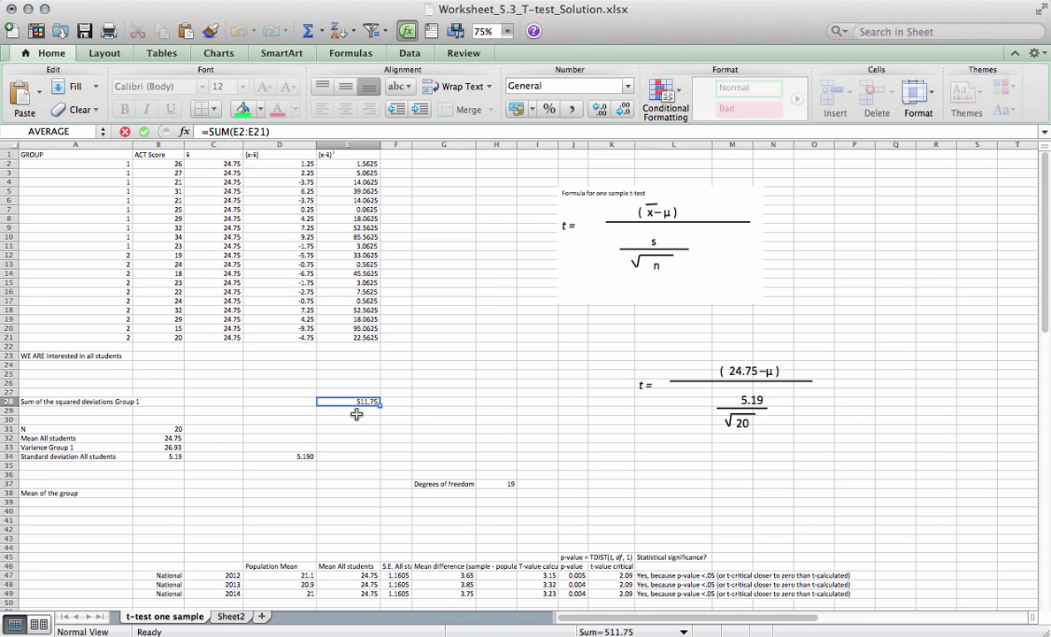
left_click(164, 449)
double_click(164, 448)
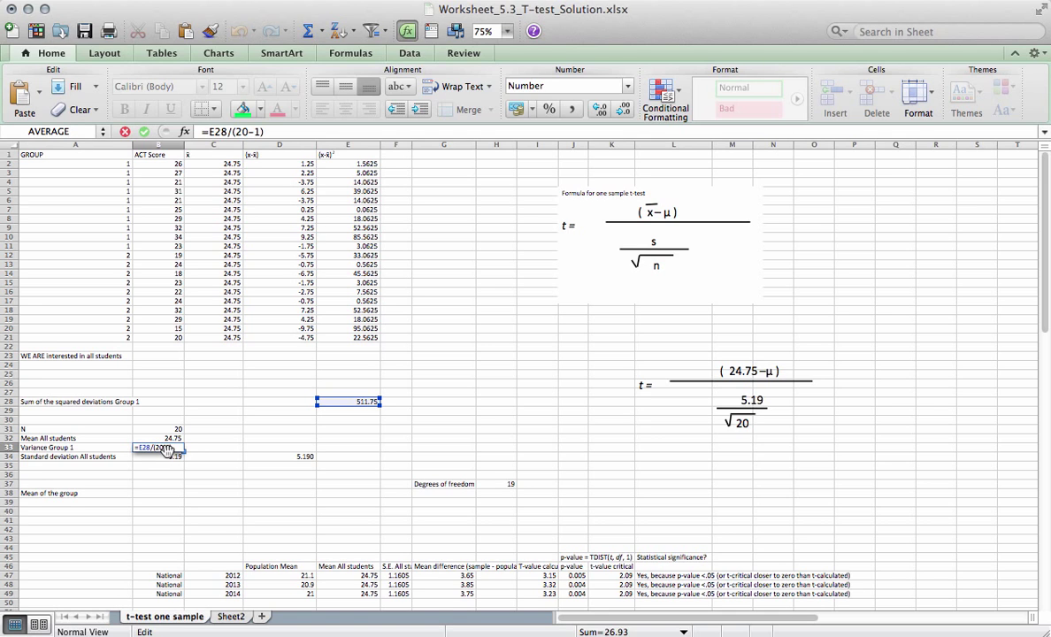
key("Return")
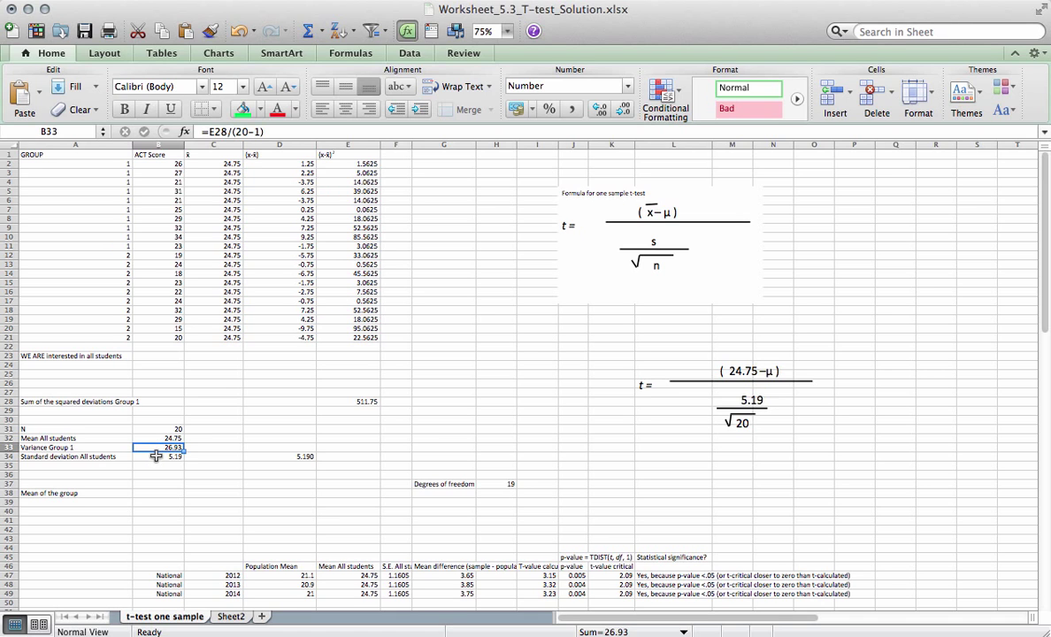
Compare the manual standard deviation formula in B34 and its variance source with the built-in function formula in D34.
left_click(156, 456)
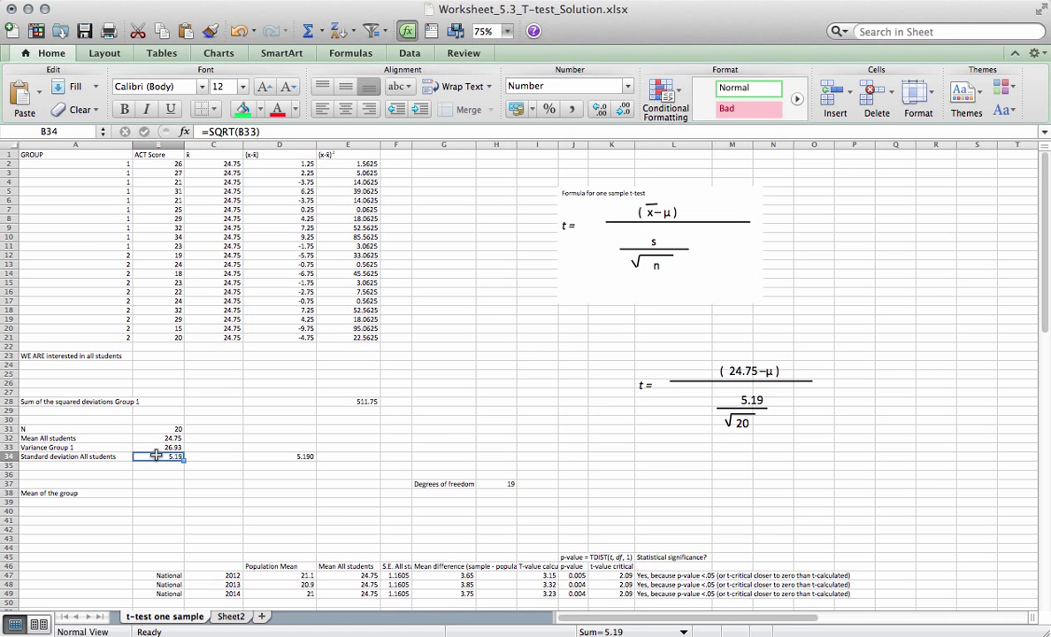
left_click(156, 446)
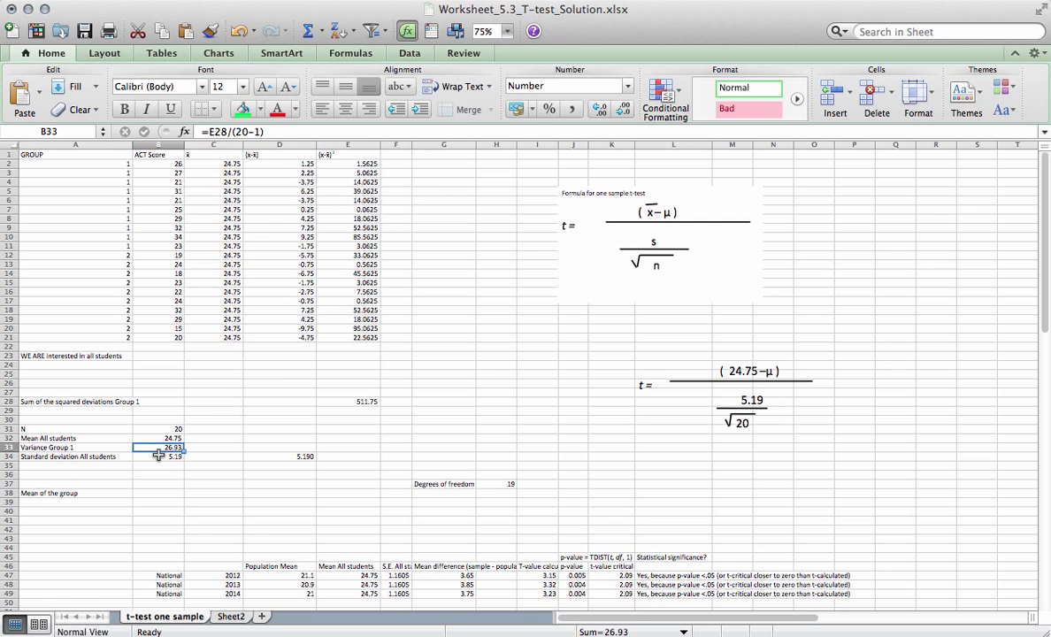
left_click(295, 456)
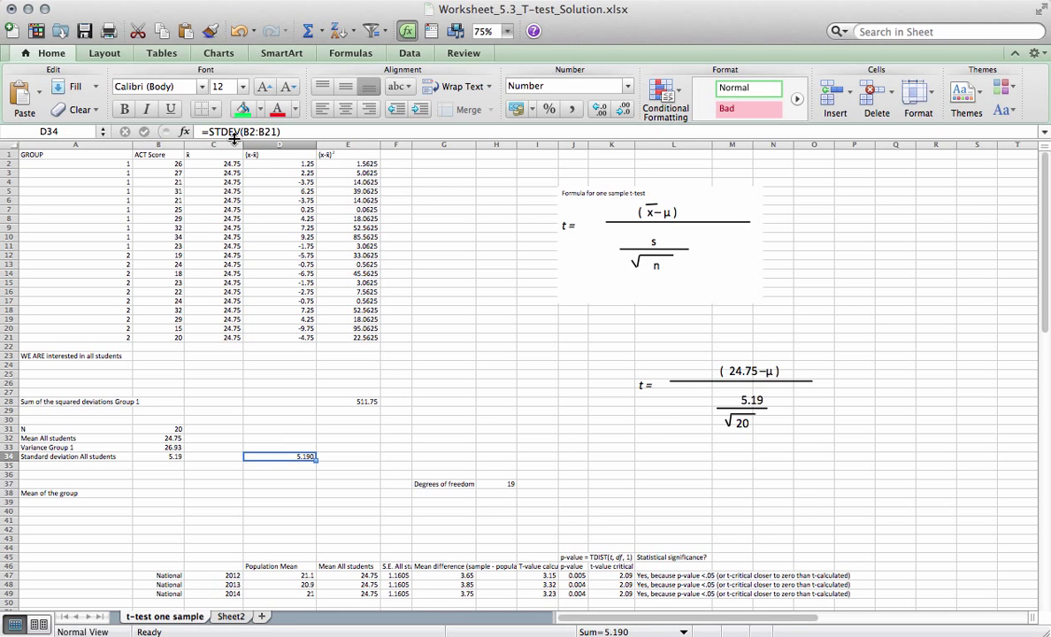
Compare μ in the general t-test formula with the worked formula's standard deviation and sample size terms, checking the standard deviation against B34.
scroll(305, 461, "down", 1)
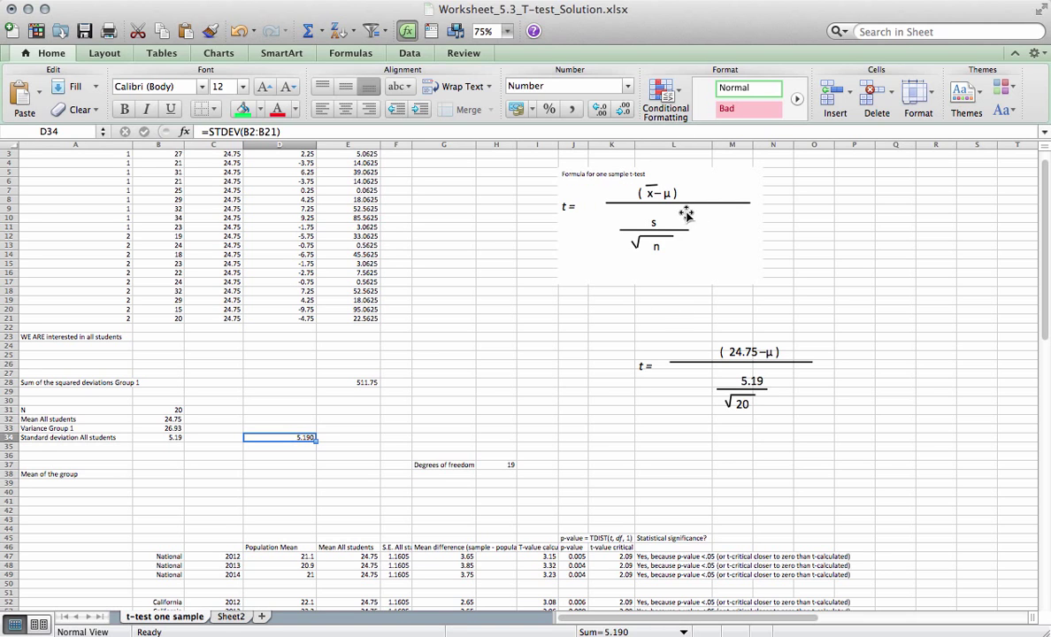
left_click(665, 194)
double_click(666, 194)
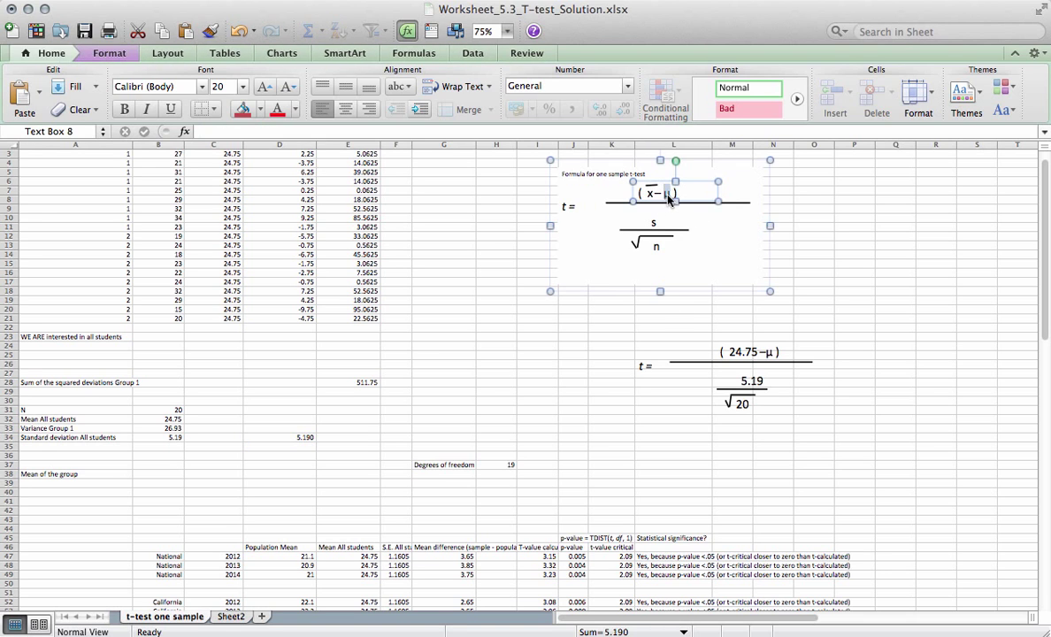
left_click(700, 350)
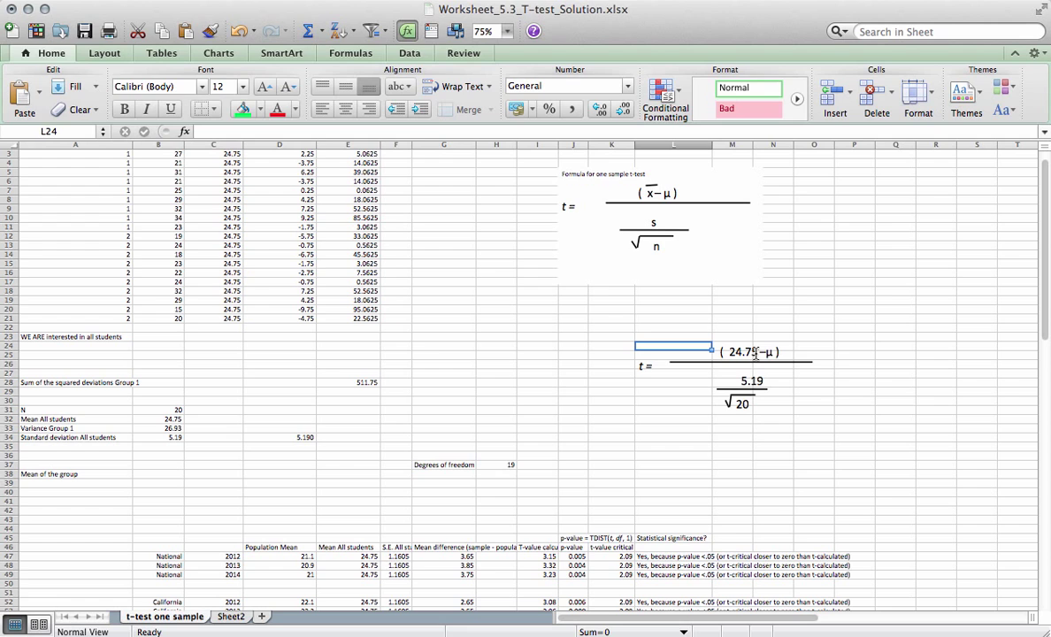
left_click(747, 381)
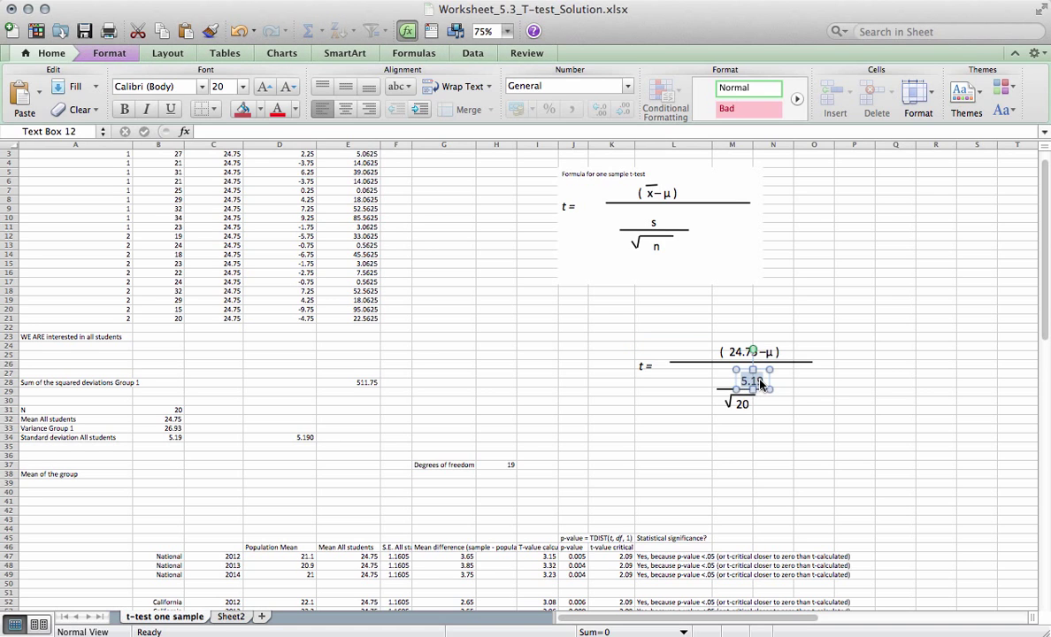
left_click(744, 404)
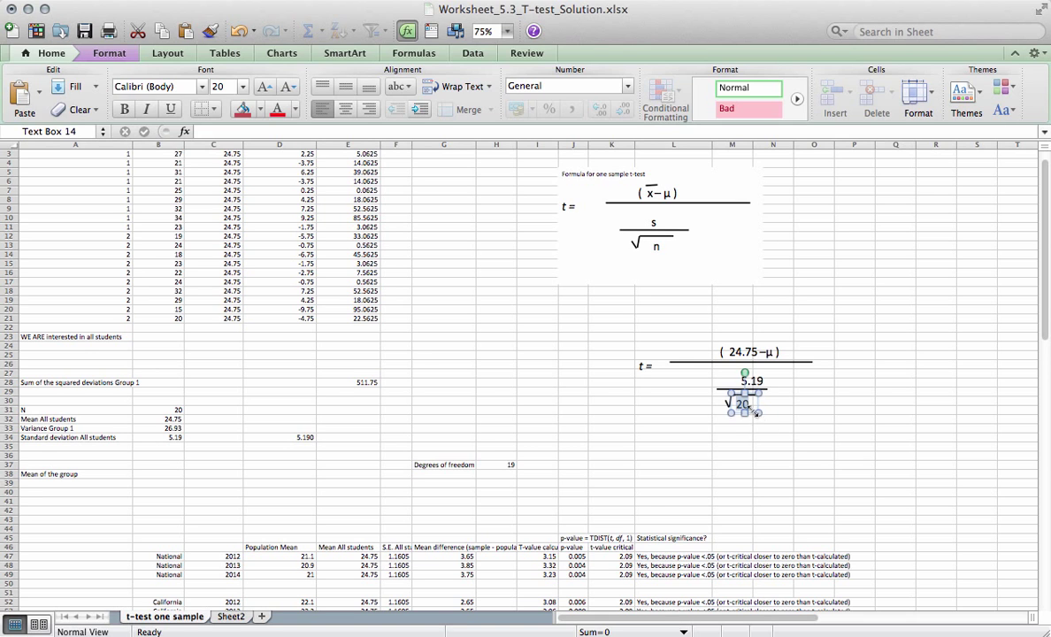
left_click(168, 437)
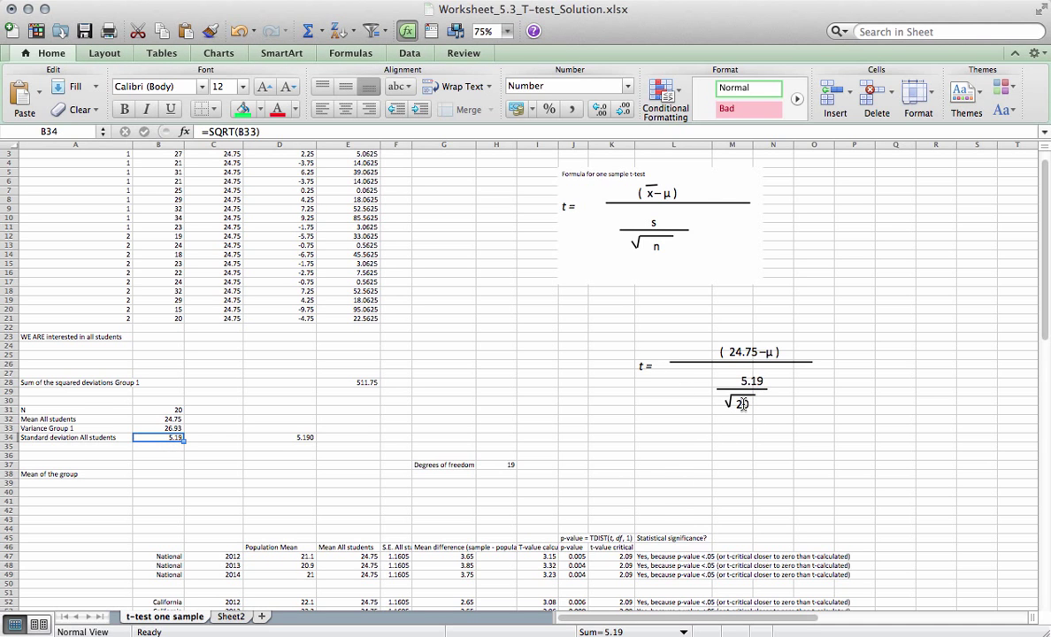
Review the population means by year for the National rows 47 to 49 and the California rows 52 to 54.
scroll(742, 403, "down", 4)
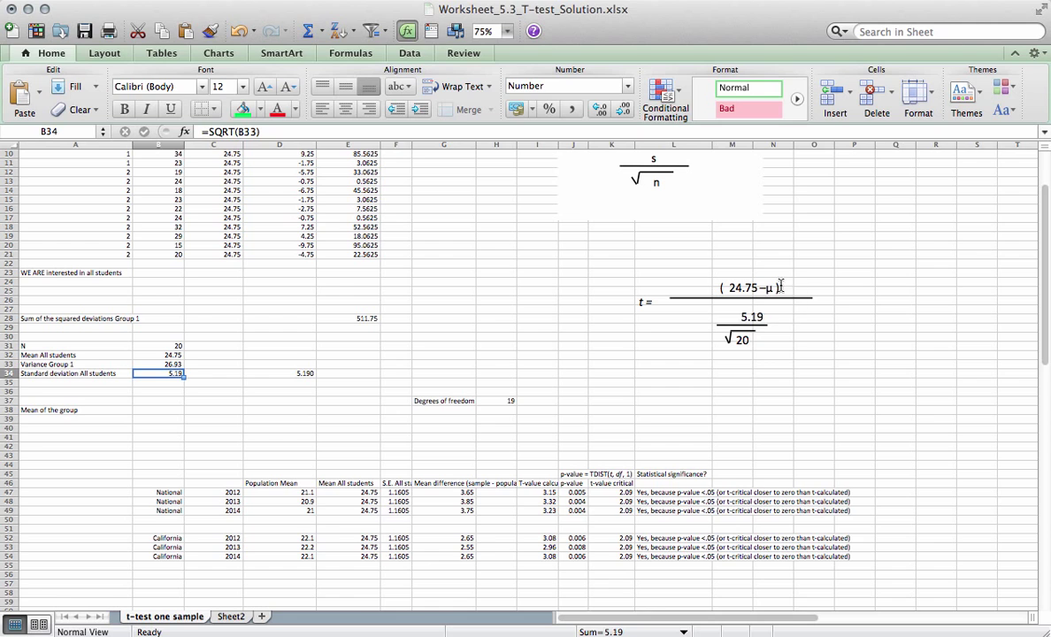
scroll(769, 289, "down", 1)
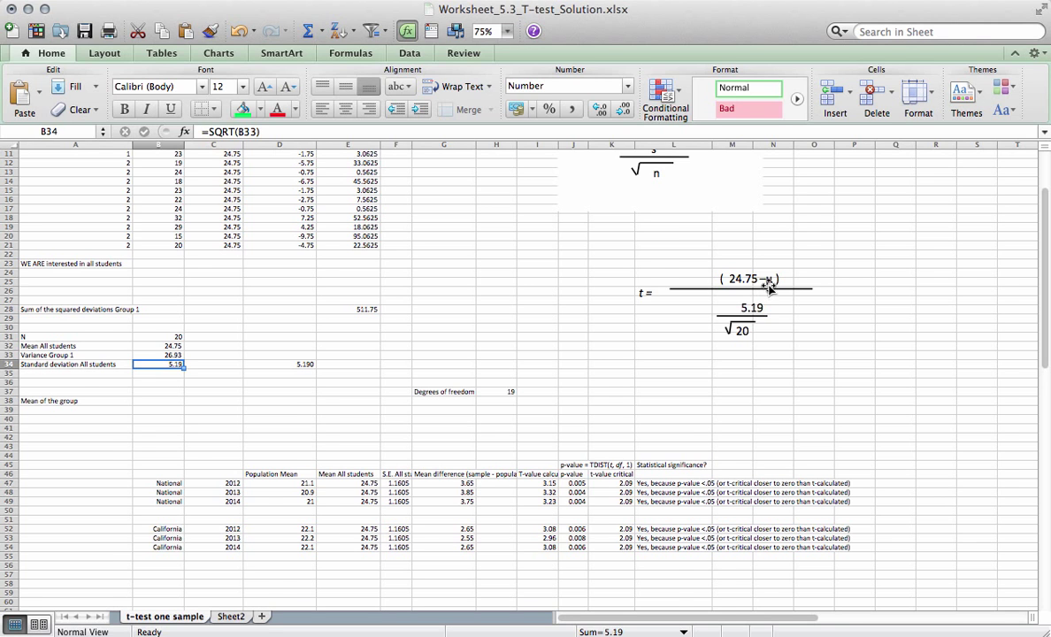
scroll(571, 423, "down", 2)
scroll(572, 423, "right", 1)
scroll(571, 423, "left", 2)
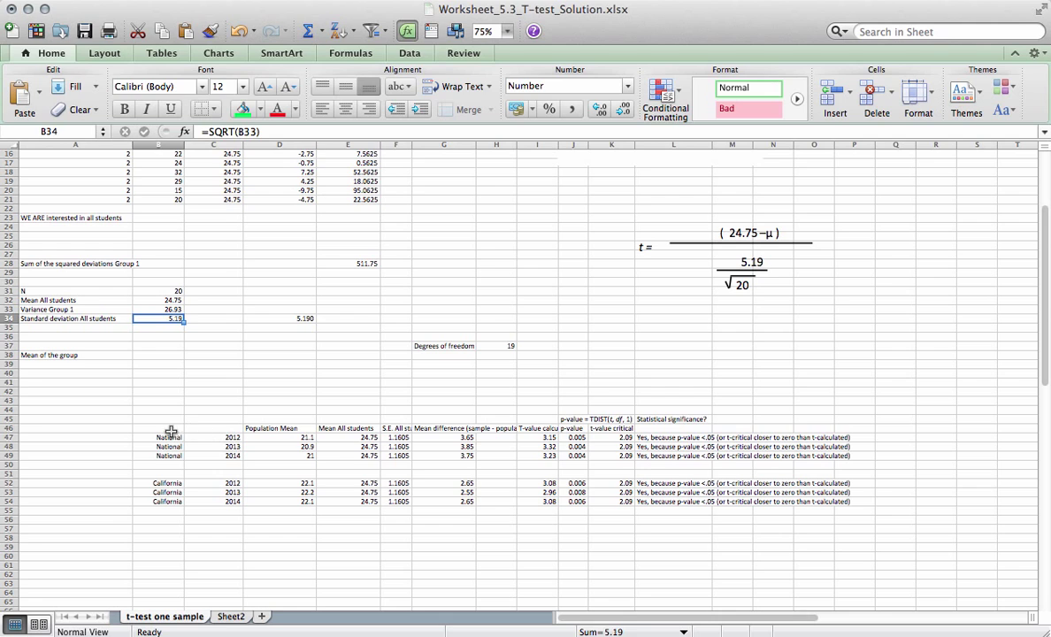
left_click_drag(168, 437, 274, 457)
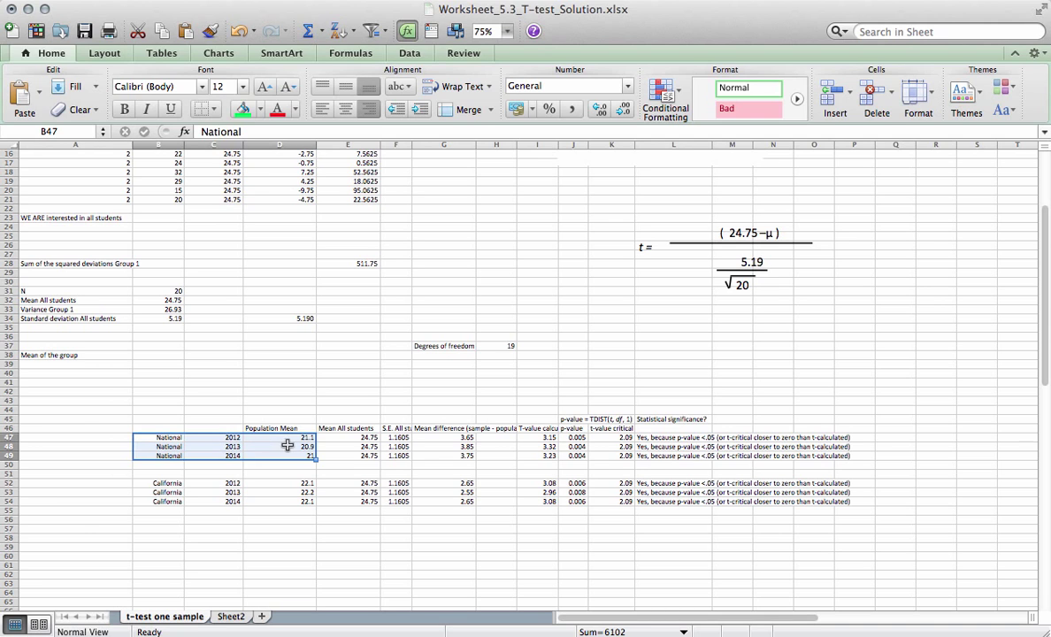
left_click(165, 482)
left_click_drag(165, 482, 275, 497)
left_click_drag(173, 438, 283, 455)
left_click(154, 485)
left_click_drag(154, 484, 291, 497)
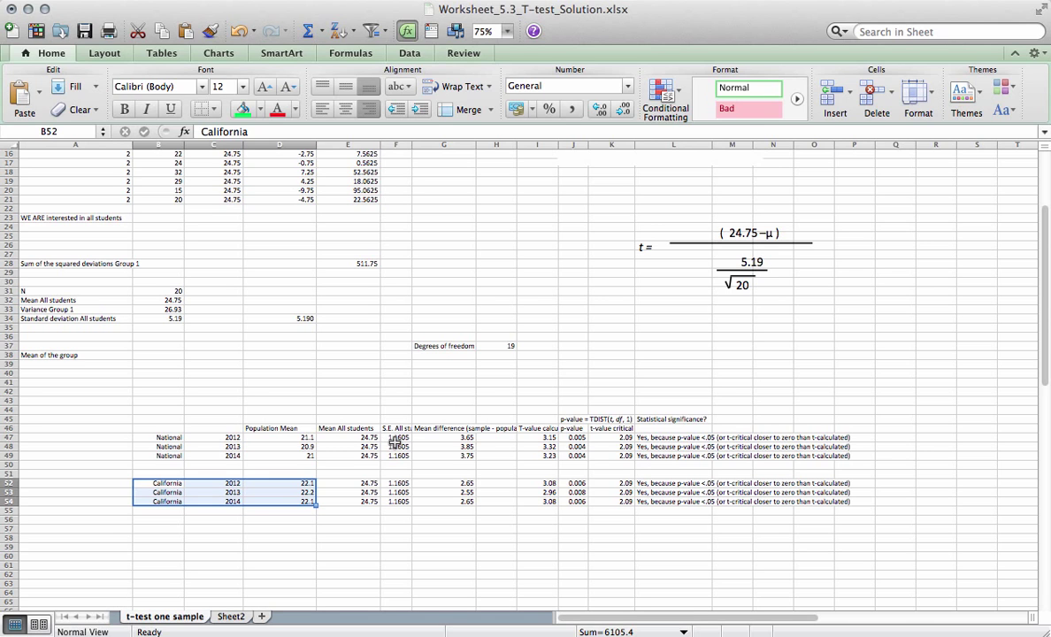
Inspect how the National 2012 row derives the mean of all students, the standard error and the mean difference in E47, F47 and G47.
left_click(336, 437)
left_click_drag(336, 437, 395, 436)
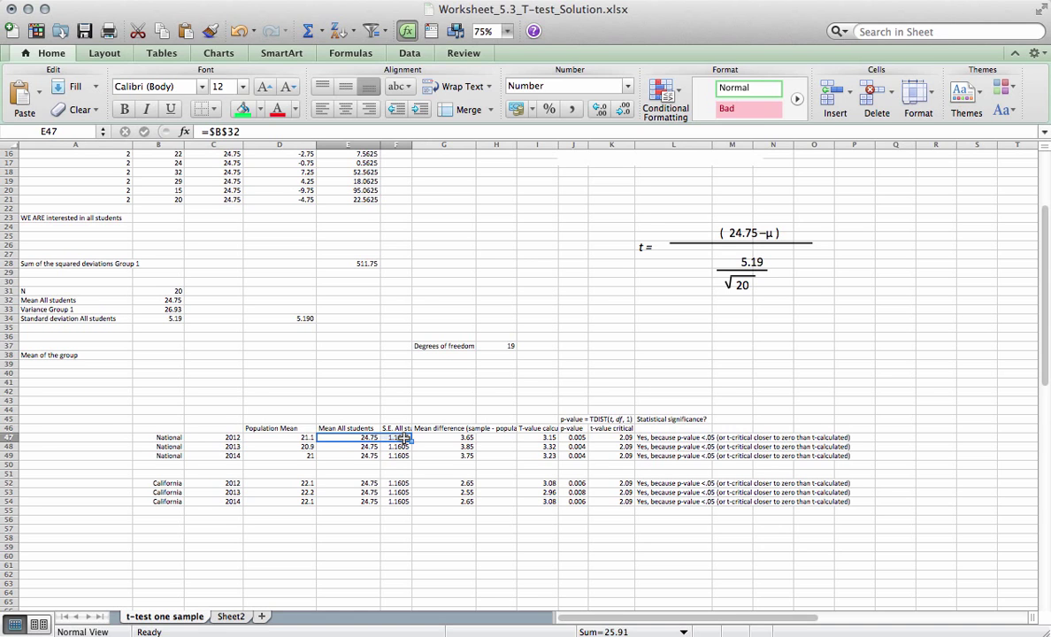
left_click(401, 438)
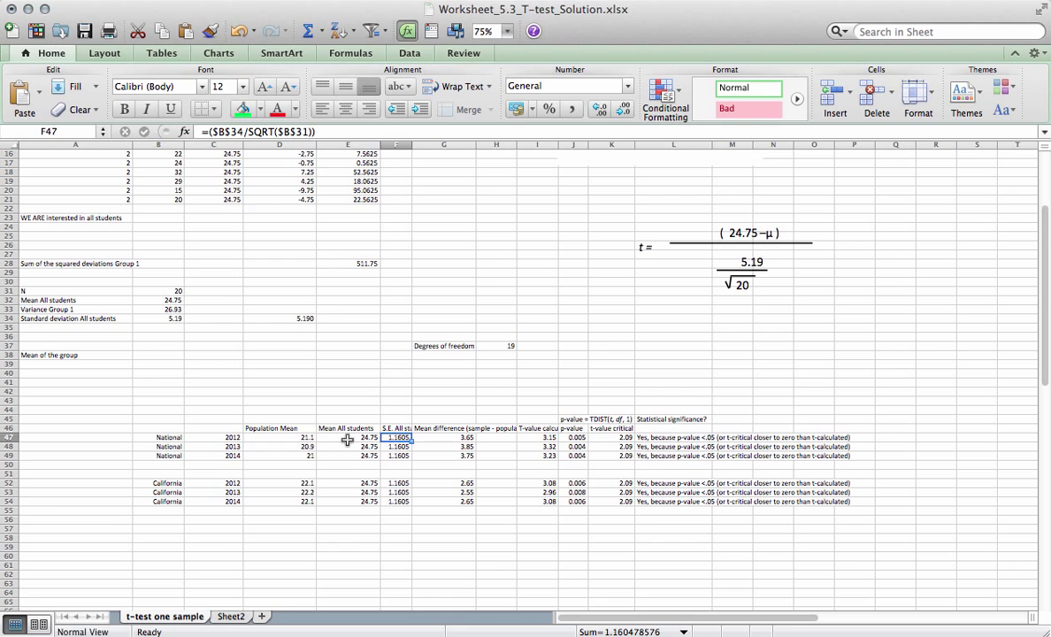
double_click(456, 438)
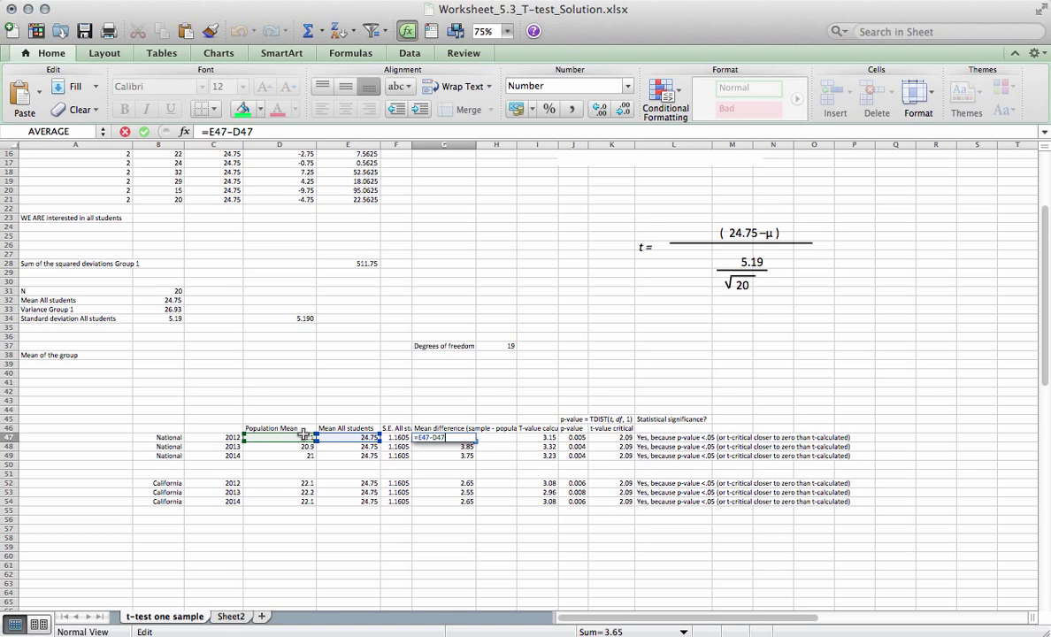
key("Escape")
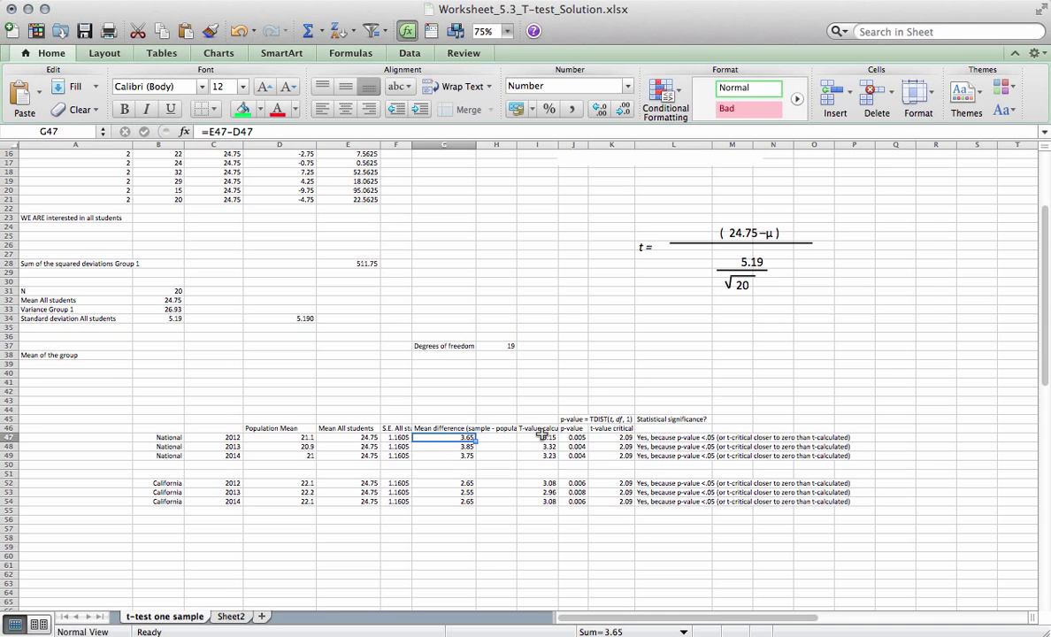
Examine the calculated t-value formula in I47, tracing its references to the mean difference, standard deviation and sample size.
double_click(543, 438)
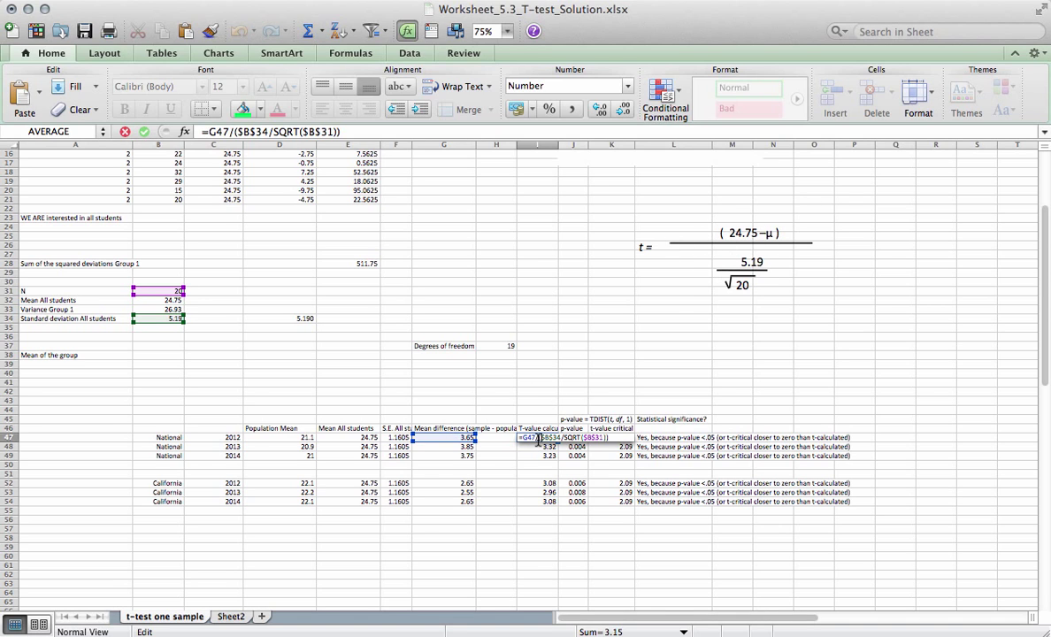
left_click_drag(540, 440, 561, 440)
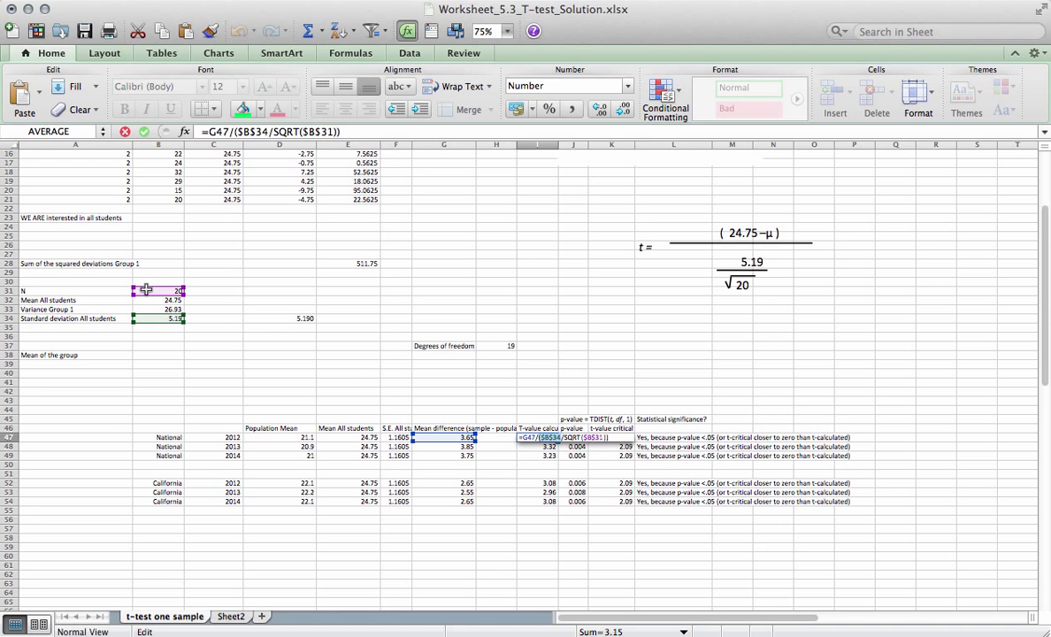
key("Escape")
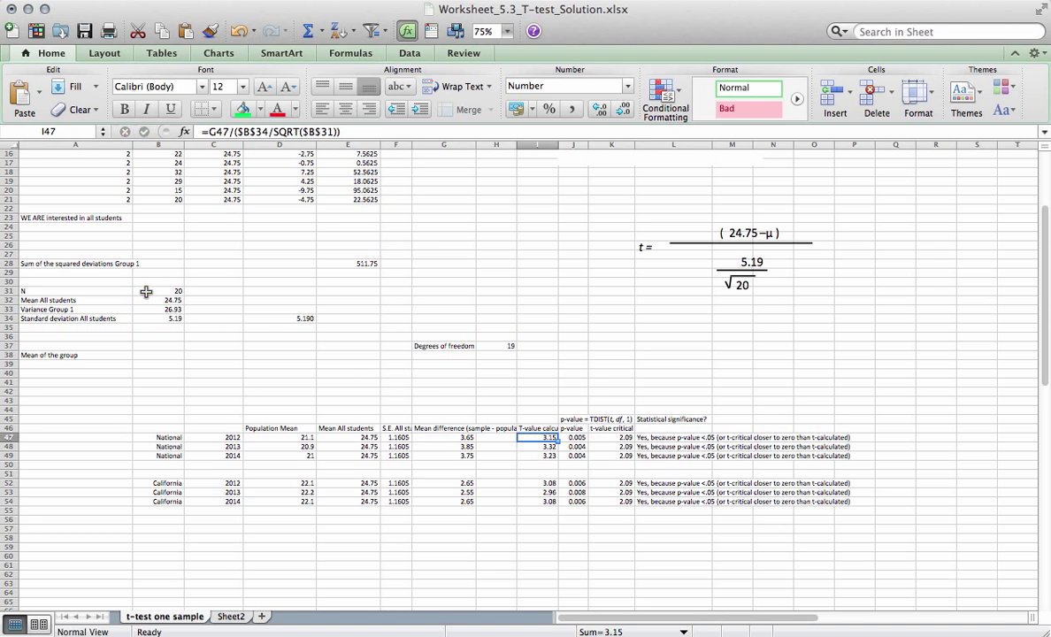
Inspect the TDIST p-value formula in J47 and its t-value, degrees of freedom and tails arguments.
left_click(570, 438)
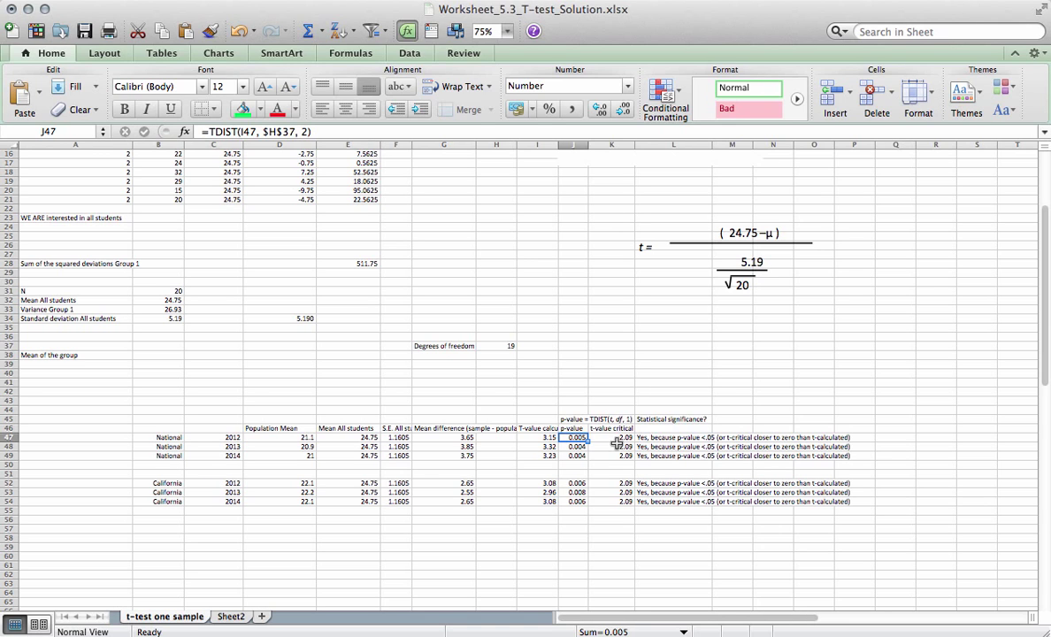
double_click(571, 437)
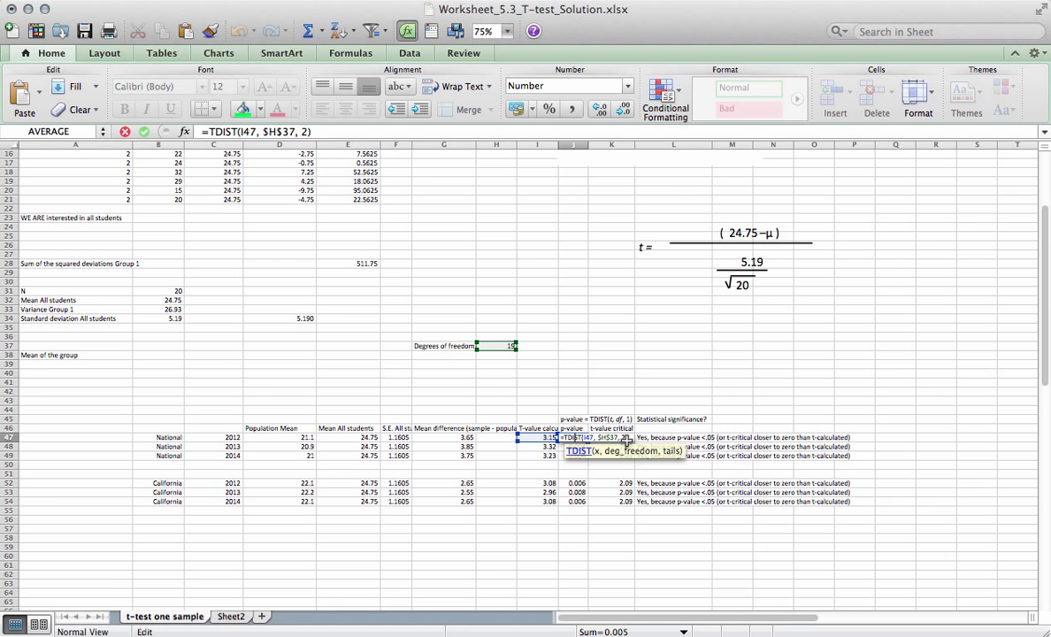
key("Return")
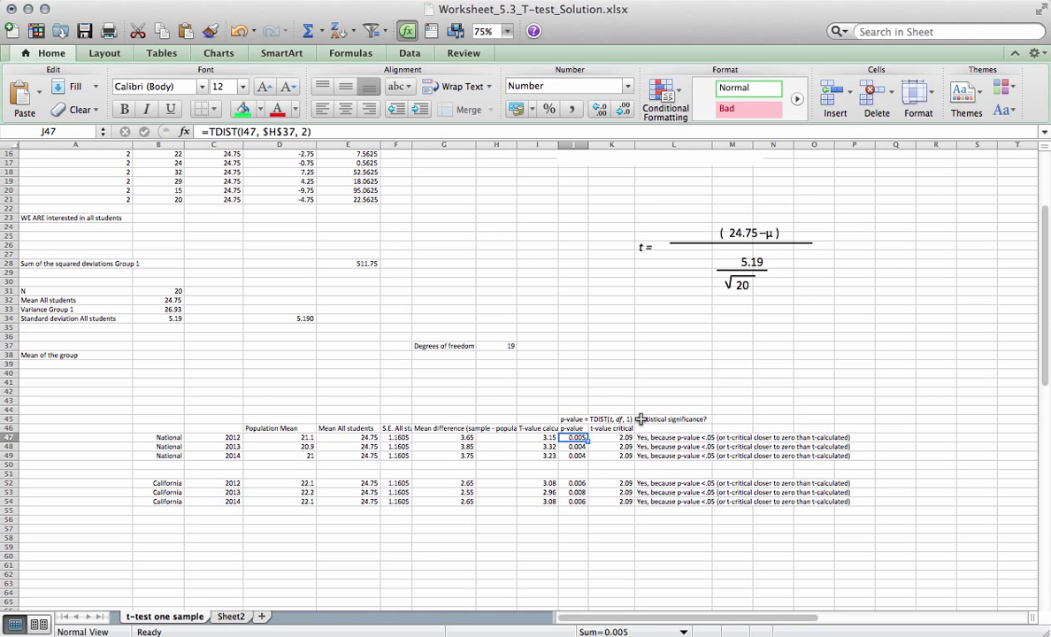
Inspect the TINV critical t-value formula in K47 and the significance conclusion in L47, comparing them with the National 2013 row.
left_click(612, 437)
double_click(610, 438)
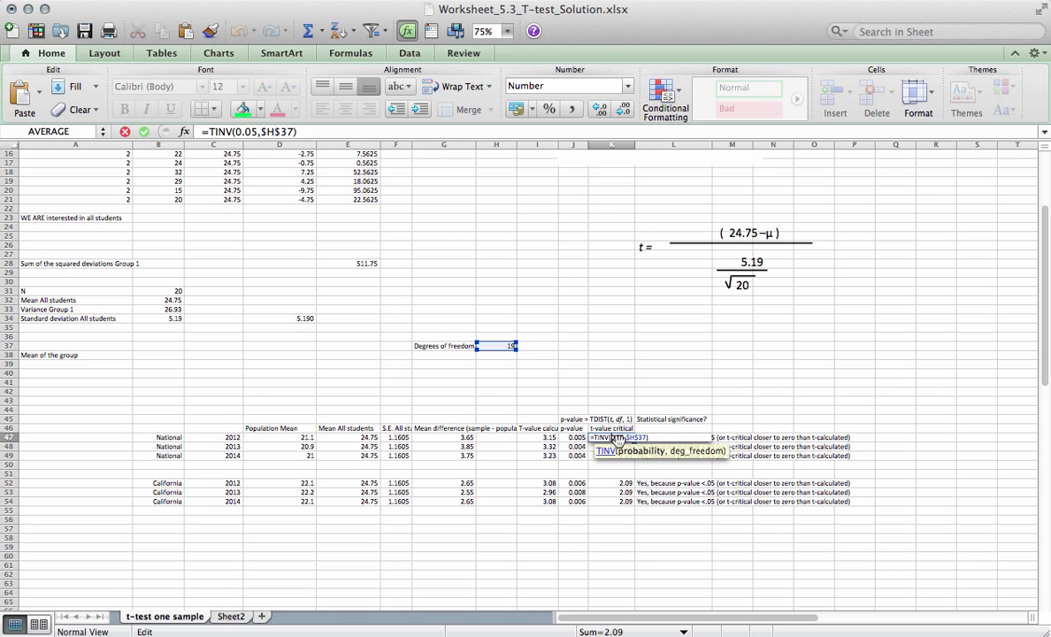
left_click(620, 452)
key("Return")
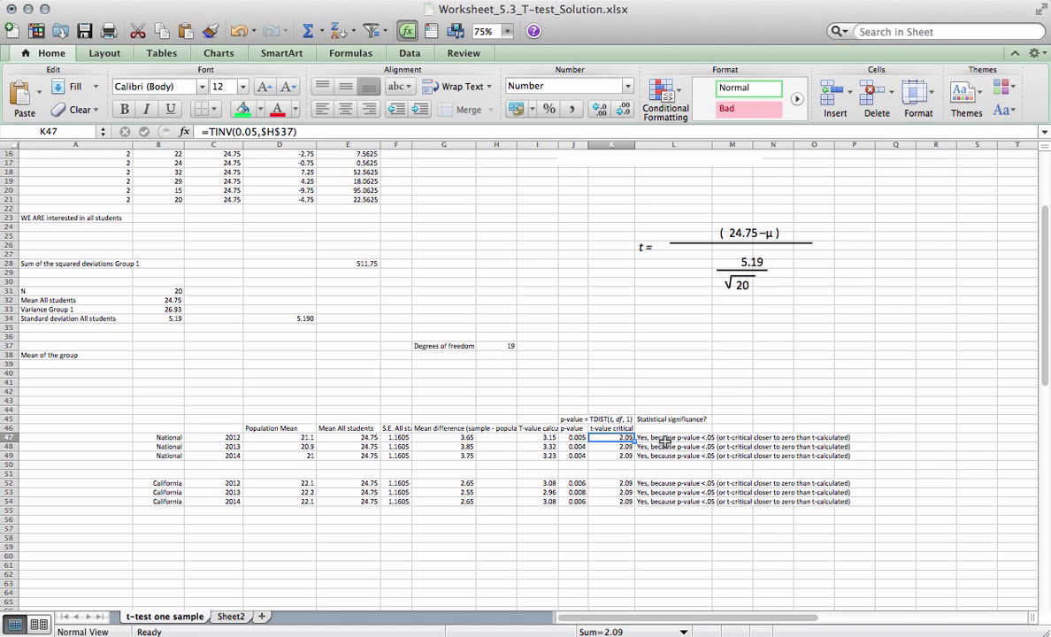
left_click(664, 439)
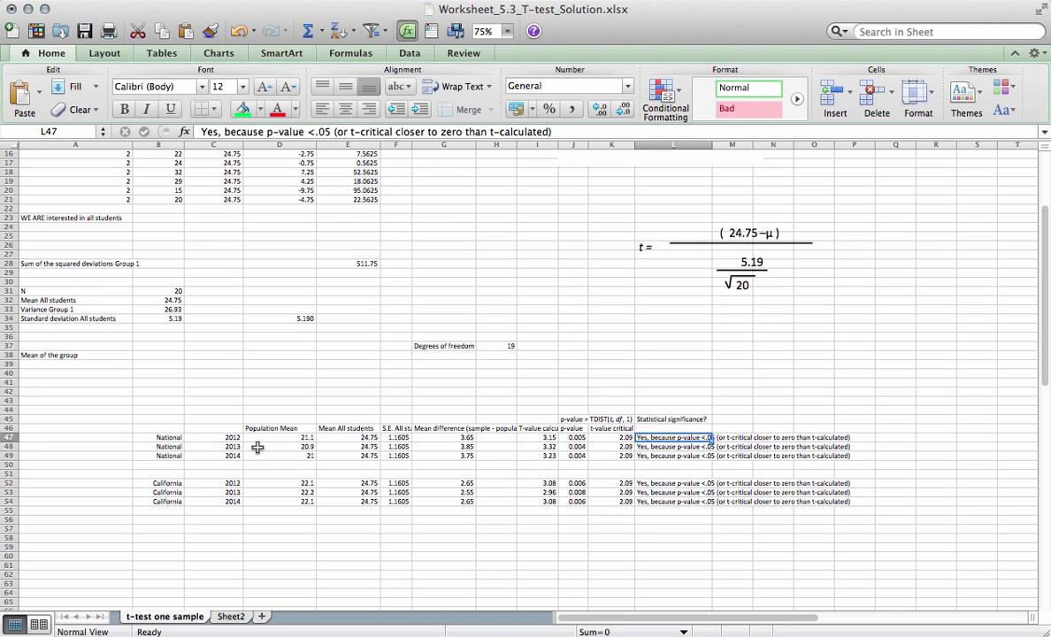
left_click_drag(295, 447, 619, 448)
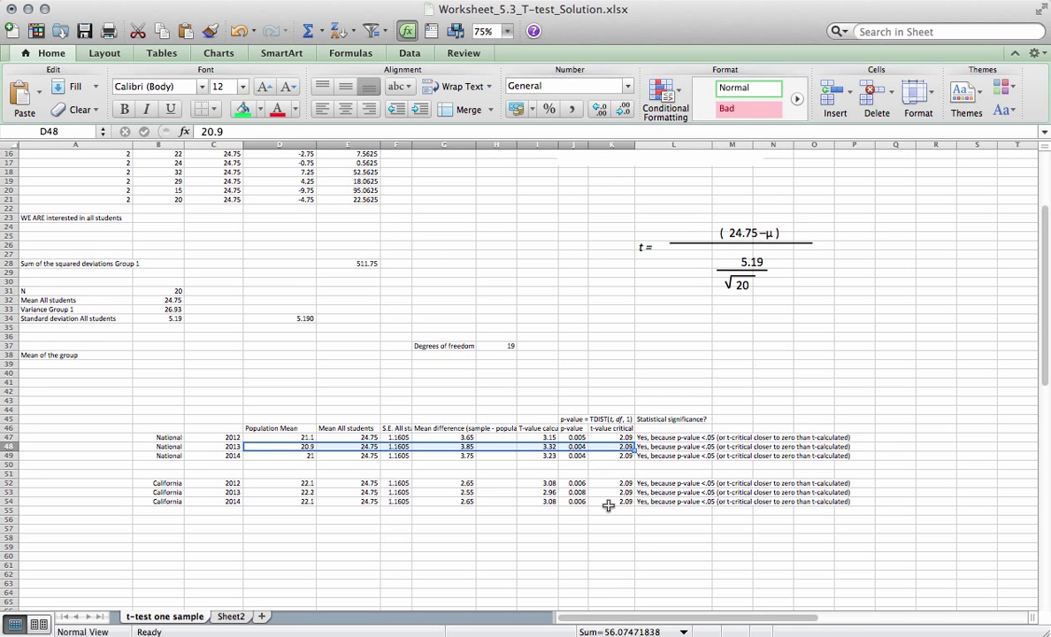
Select A58 as the output cell and open the T Tests and Non-parametric equivalents tool from the Real Statistics data analysis tools.
scroll(606, 500, "down", 2)
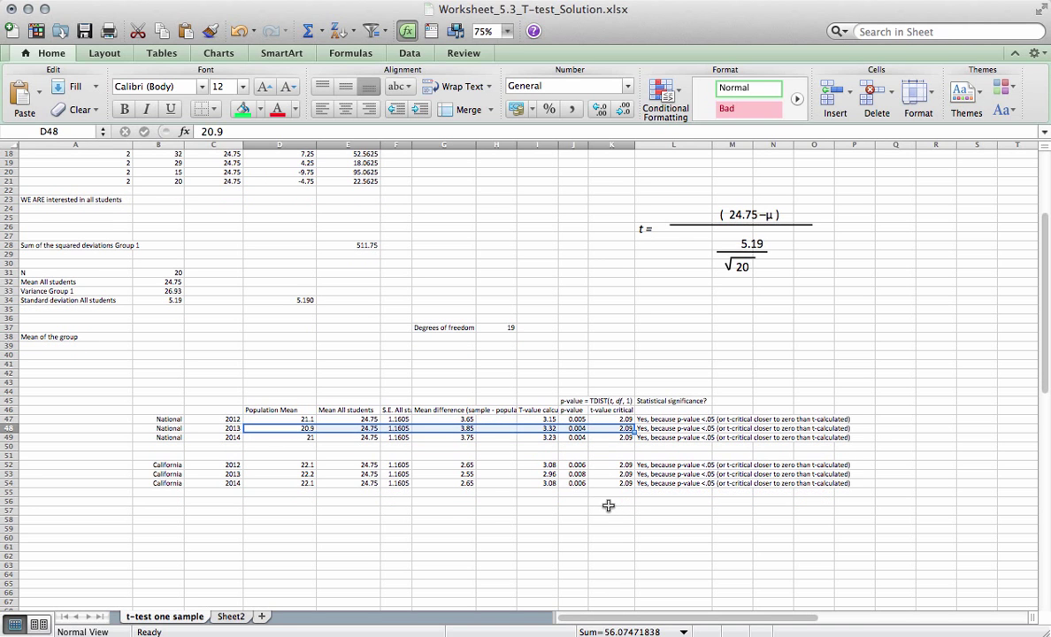
scroll(164, 530, "down", 6)
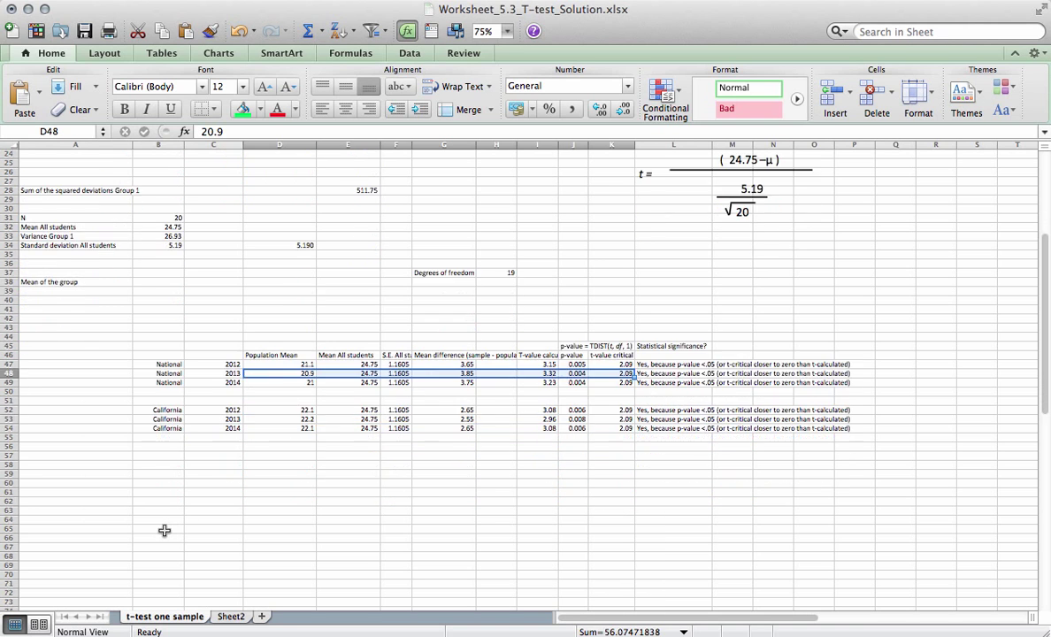
left_click(86, 465)
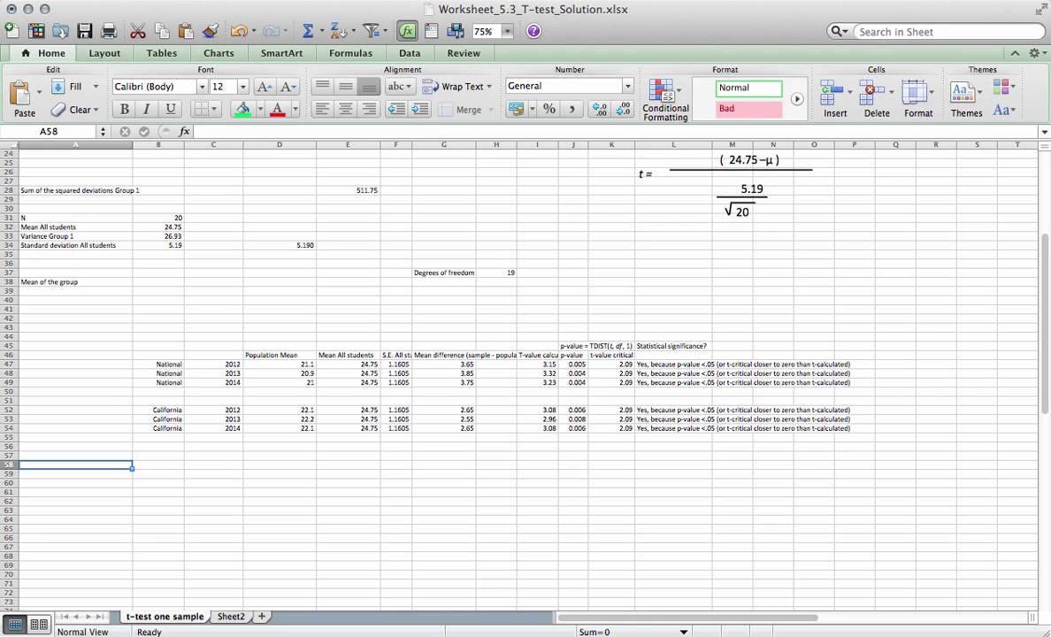
left_click(453, 0)
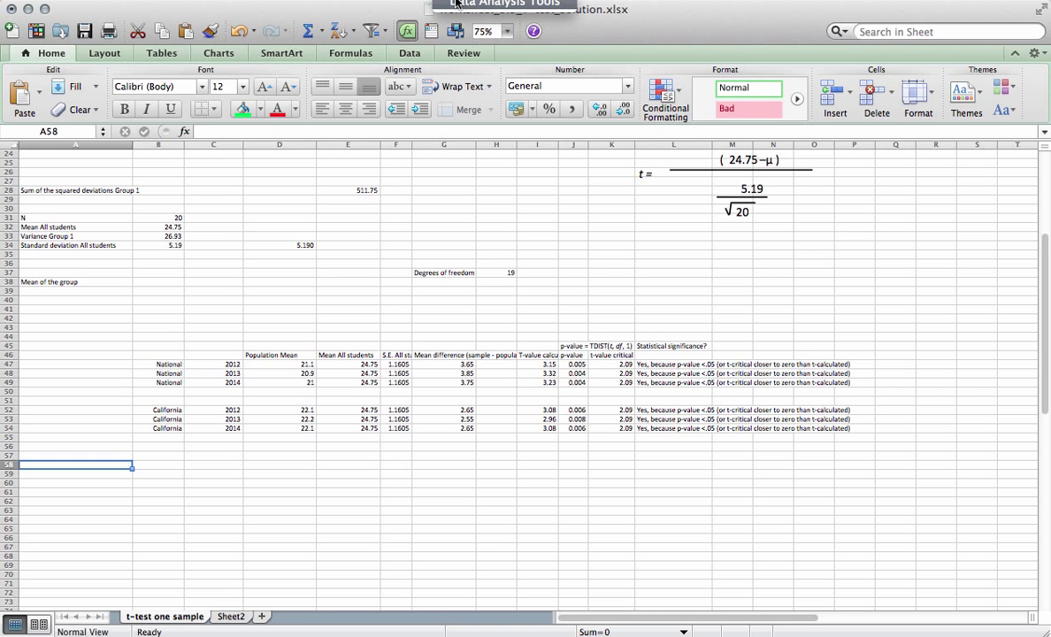
left_click(454, 3)
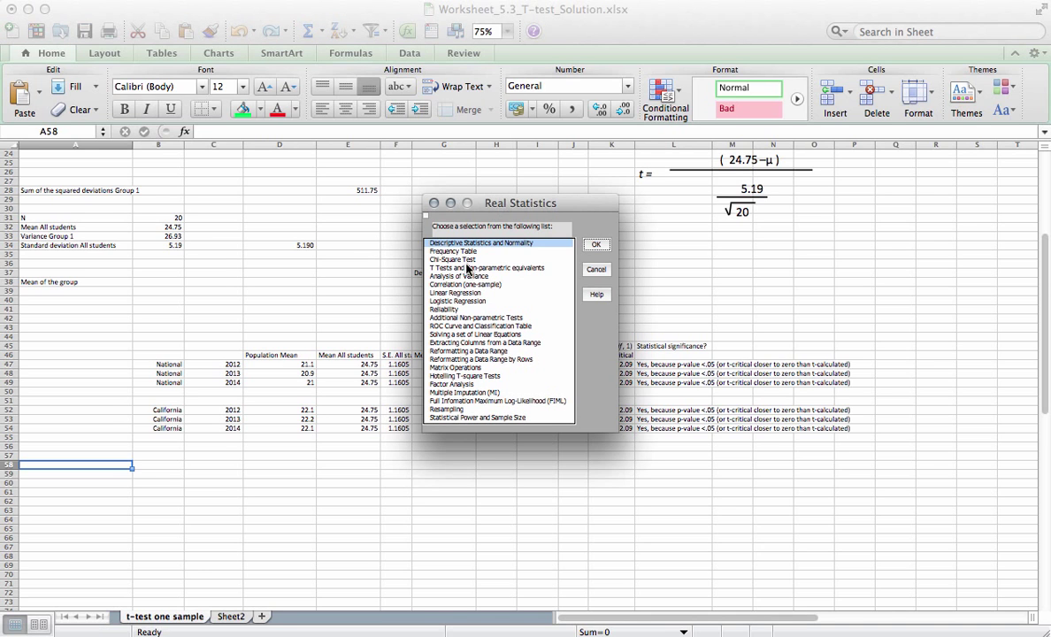
left_click(467, 268)
double_click(468, 270)
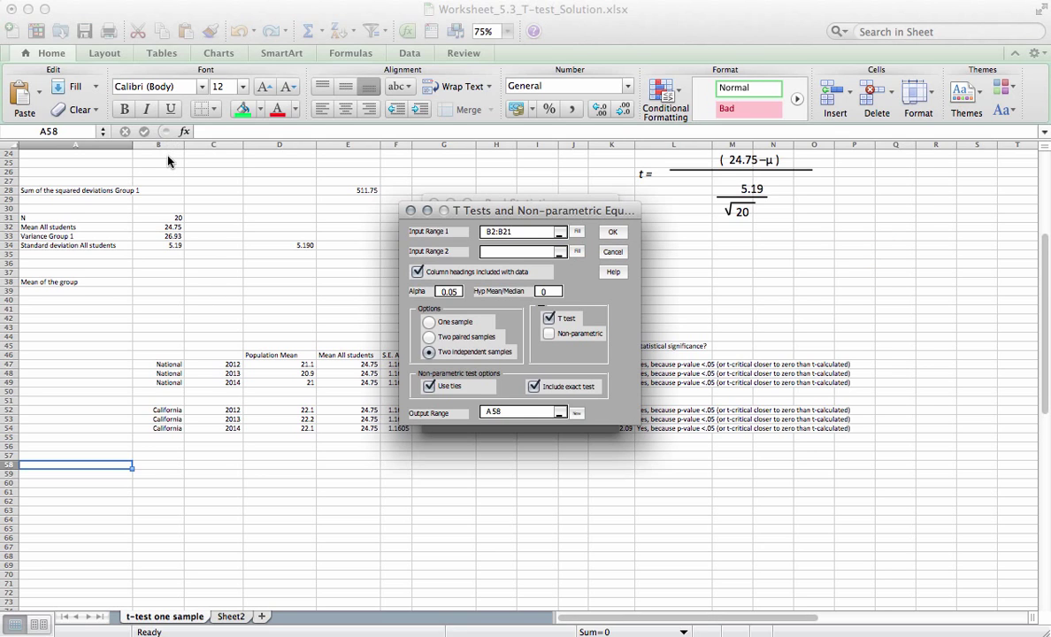
Run a one-sample t-test without column headings and with a hypothetical mean of 21.1, and close the Real Statistics selection dialog.
left_click(417, 272)
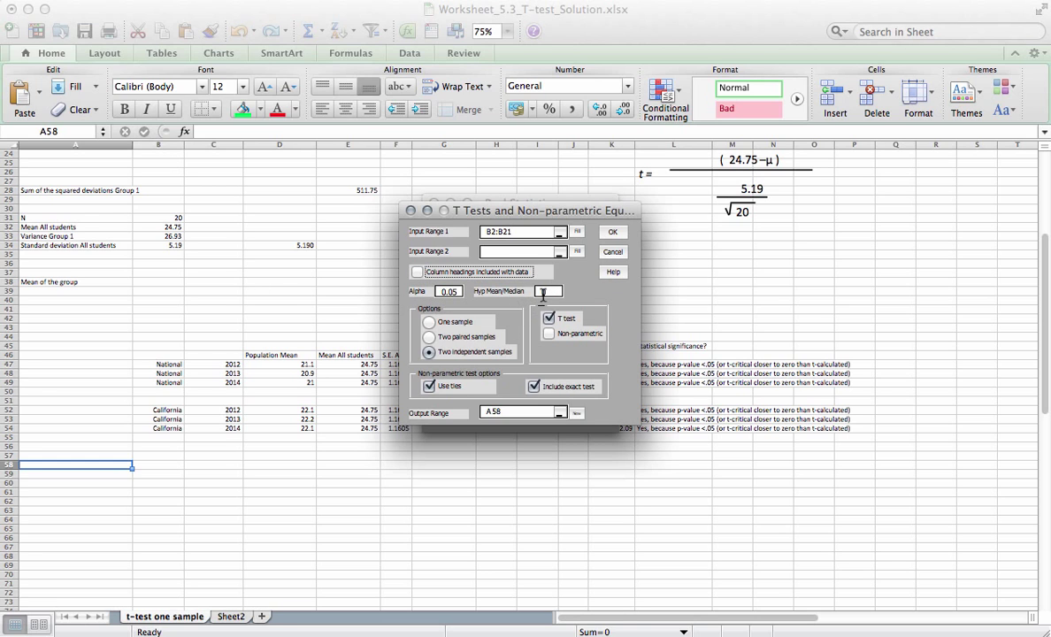
left_click(546, 292)
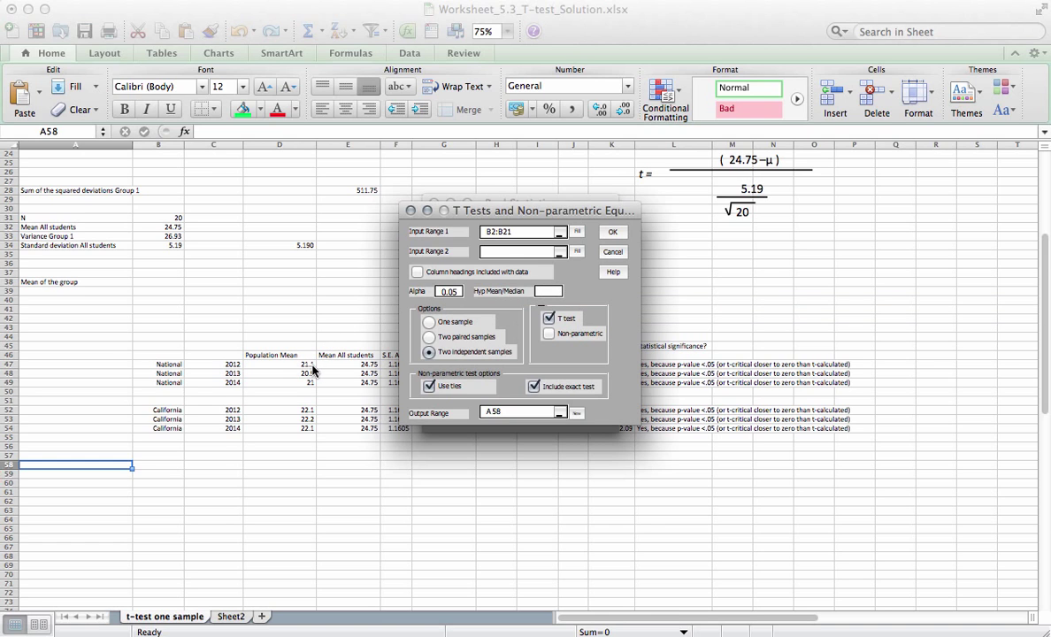
type("21.1")
left_click(454, 323)
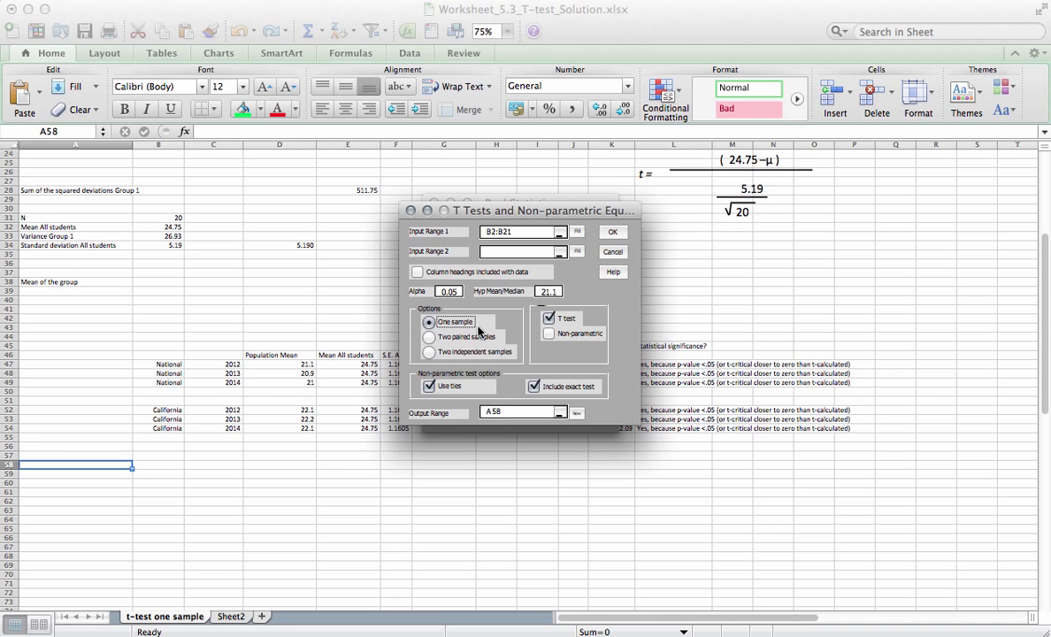
left_click(618, 234)
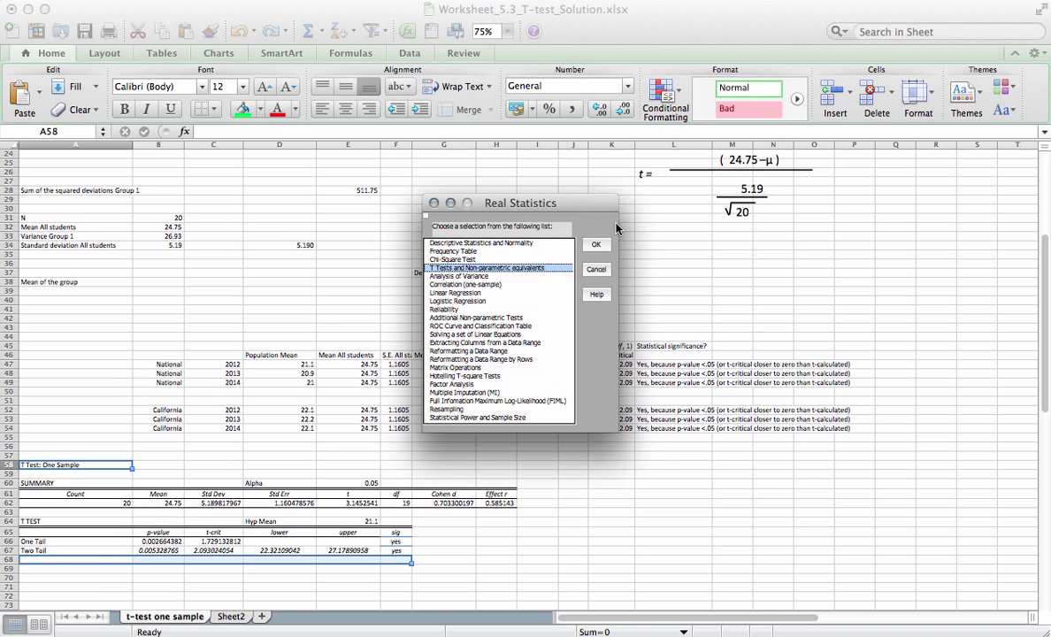
left_click(433, 204)
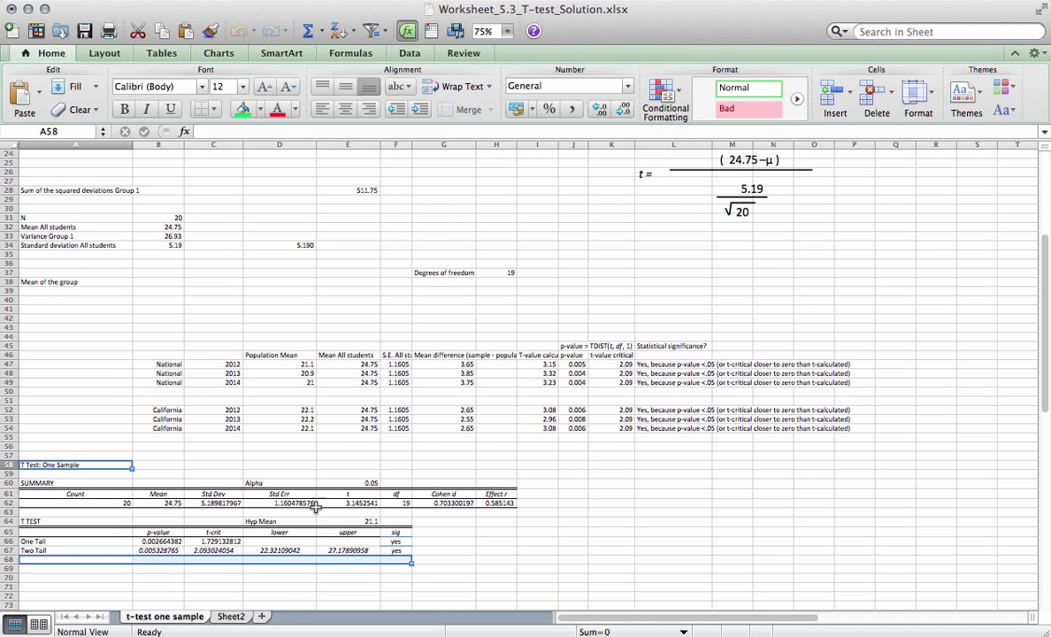
Check the mean formula in B62 and show the National 2012 t-value in I47 with four decimal places.
left_click(173, 505)
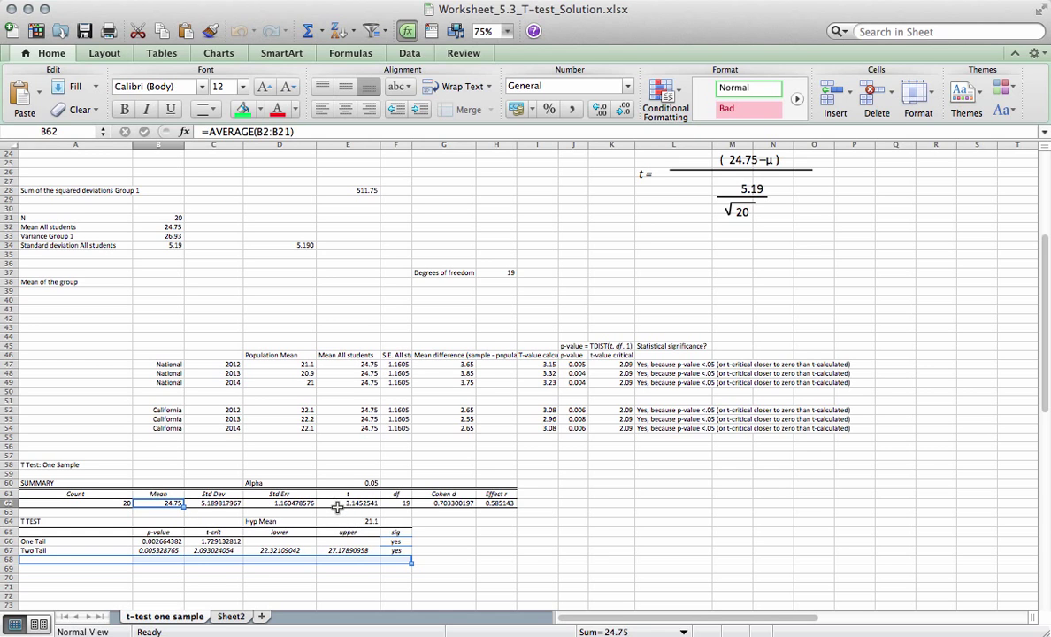
left_click(545, 364)
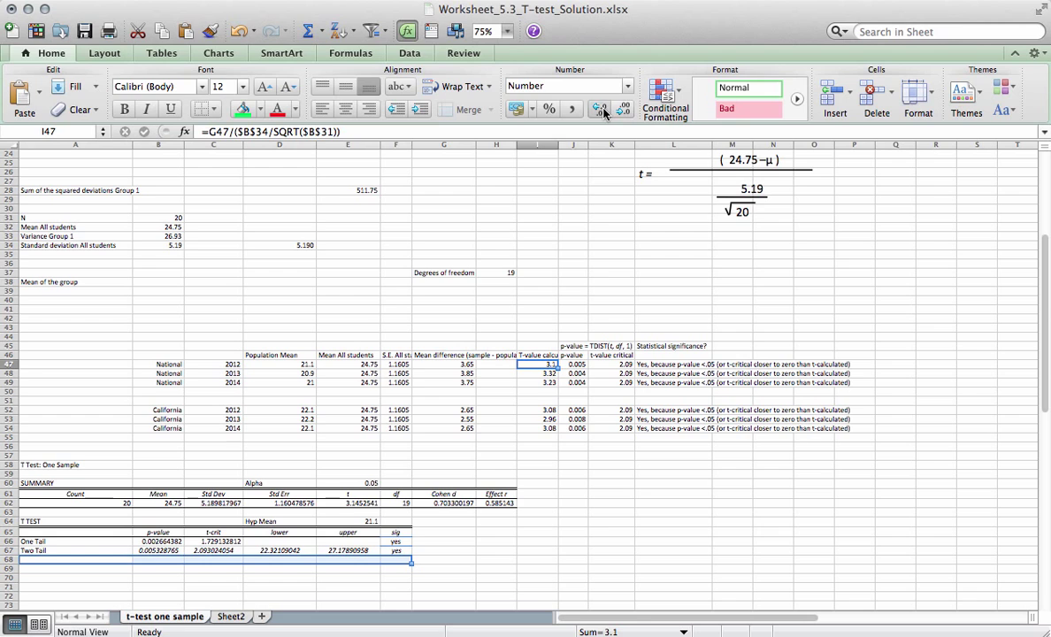
left_click(602, 110)
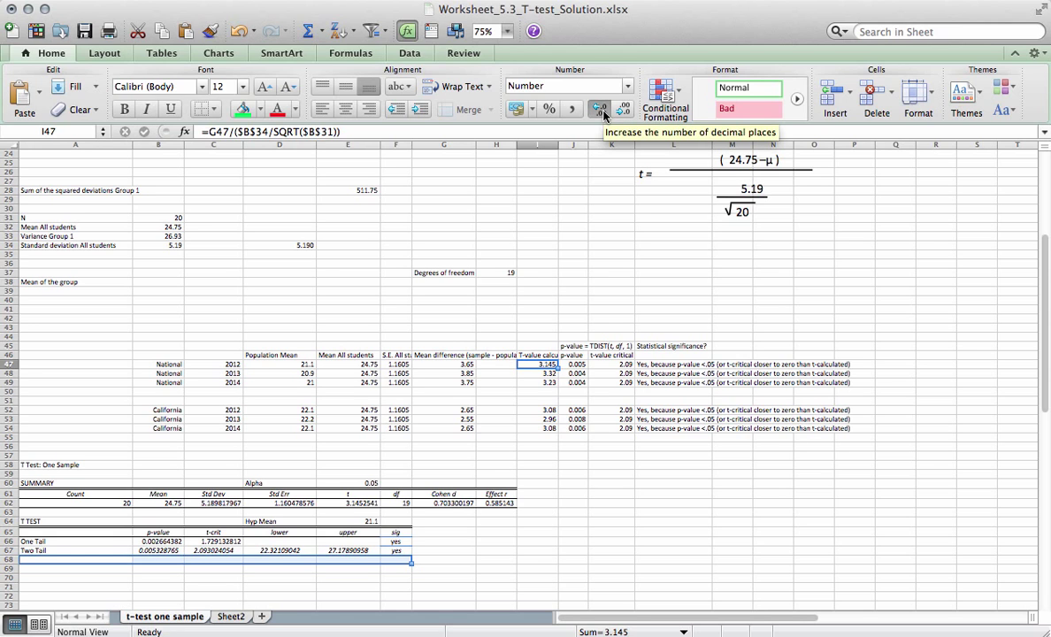
left_click(602, 110)
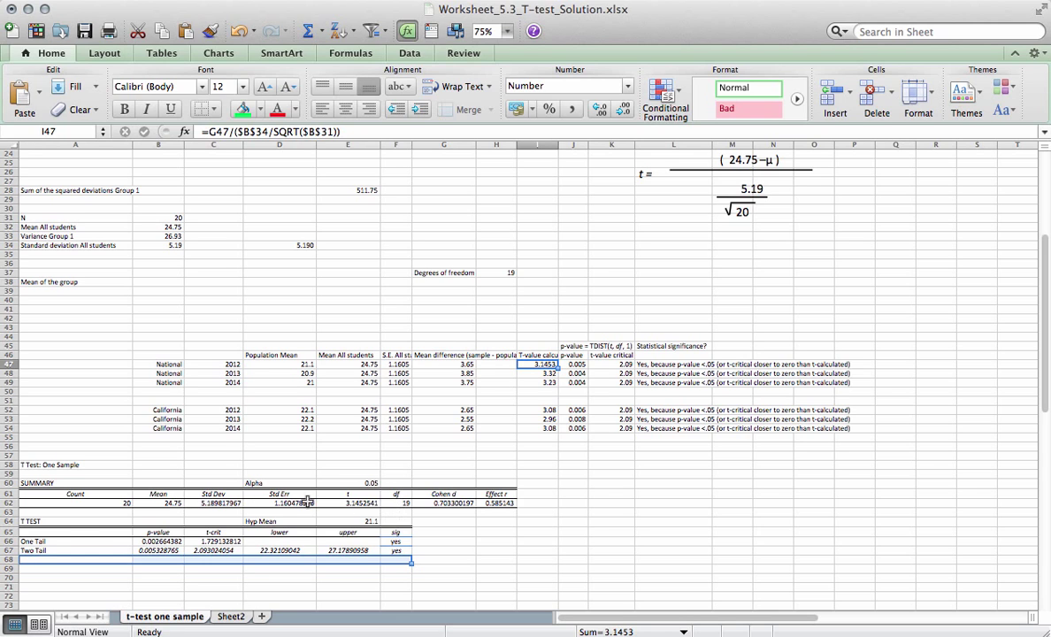
Compare the one-tail p-value formula in B66 with J47's p-value formula, and open the latter for editing at its tails argument.
left_click(151, 542)
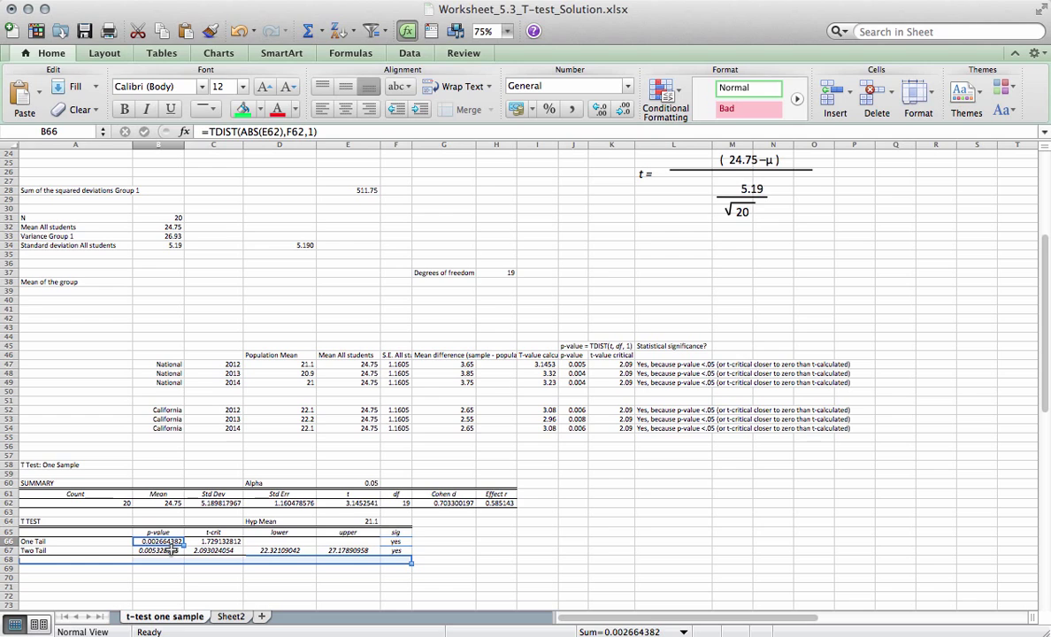
left_click(576, 363)
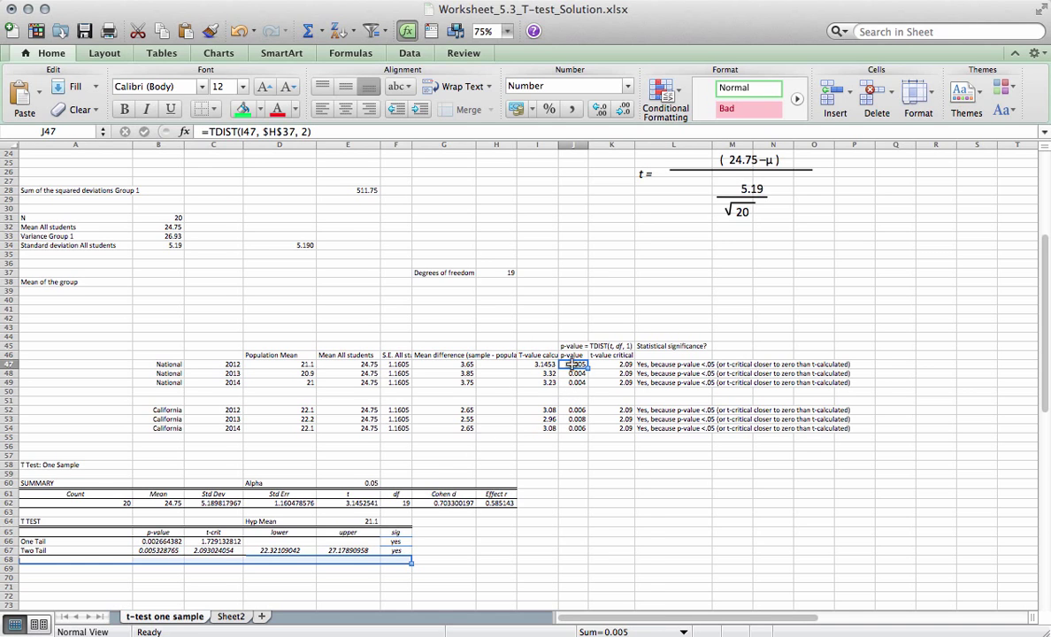
left_click(301, 131)
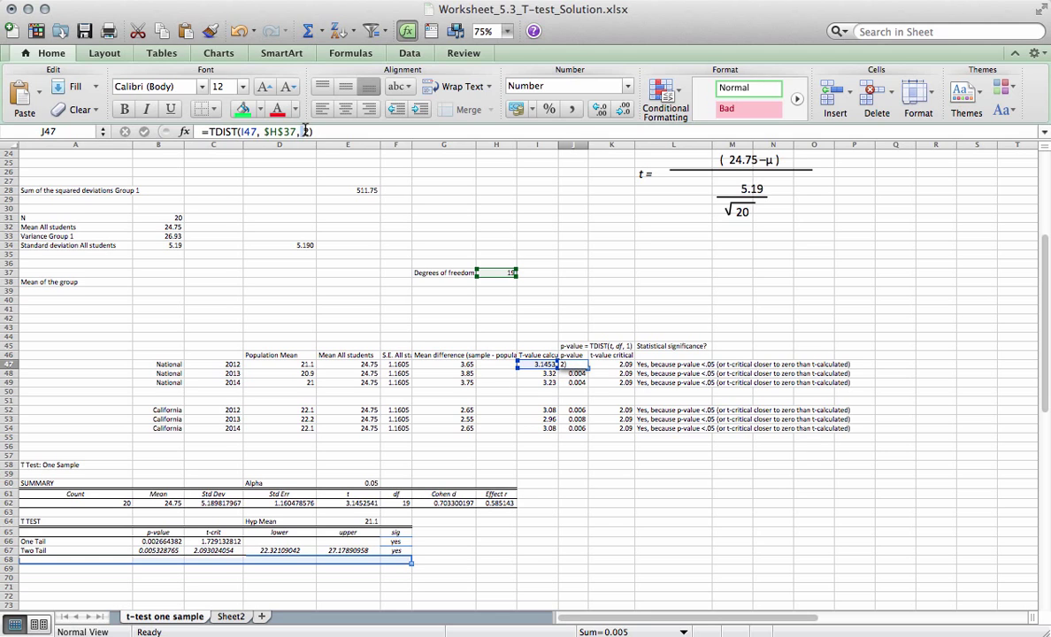